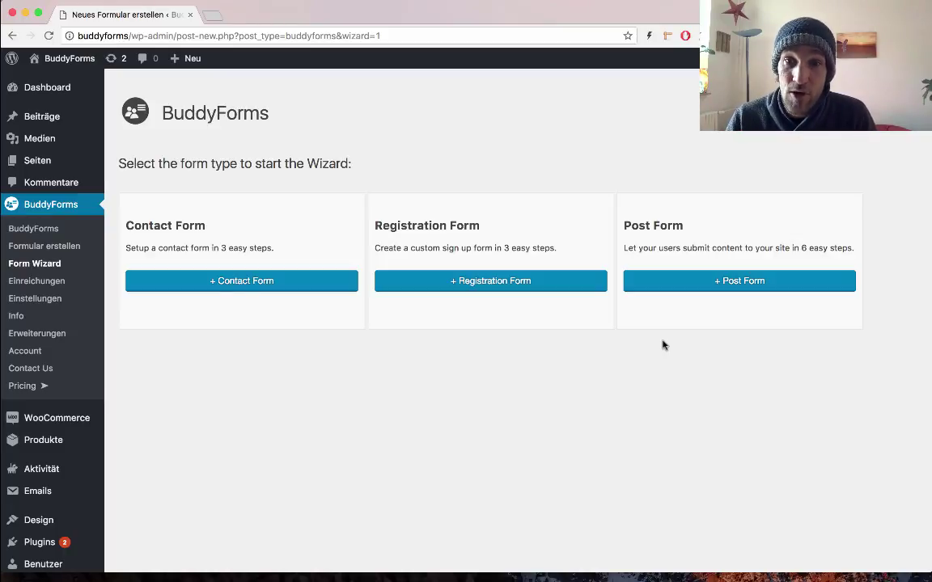
Step: Start a new post form in the Form Wizard and name it 'Posts'
{"action": "left_click", "coordinate": [711, 283]}
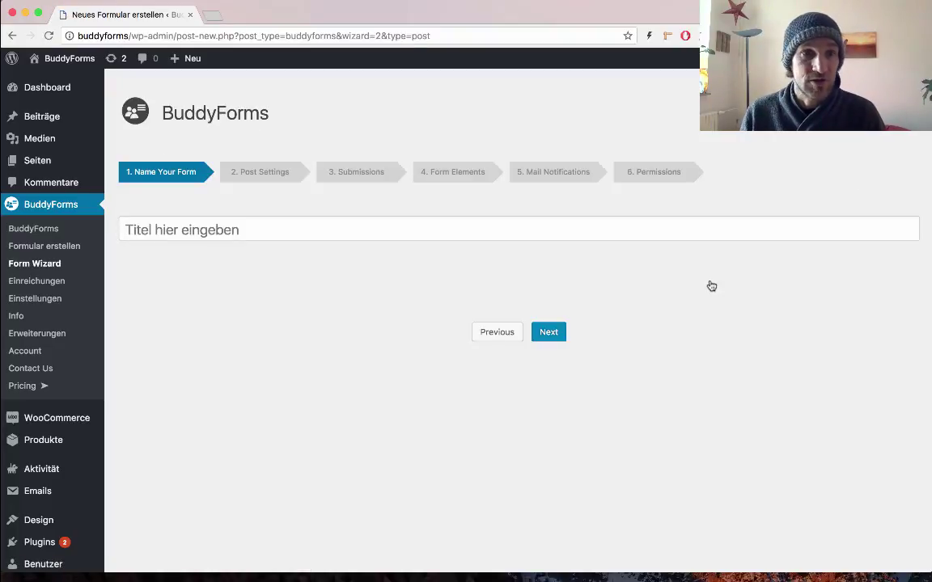
{"action": "left_click", "coordinate": [315, 227]}
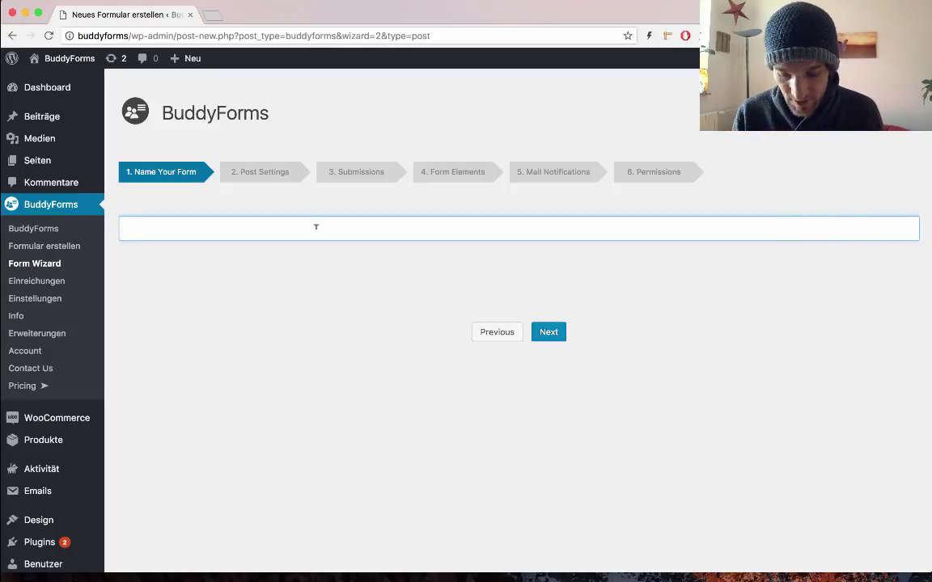
{"action": "type", "text": "Posts"}
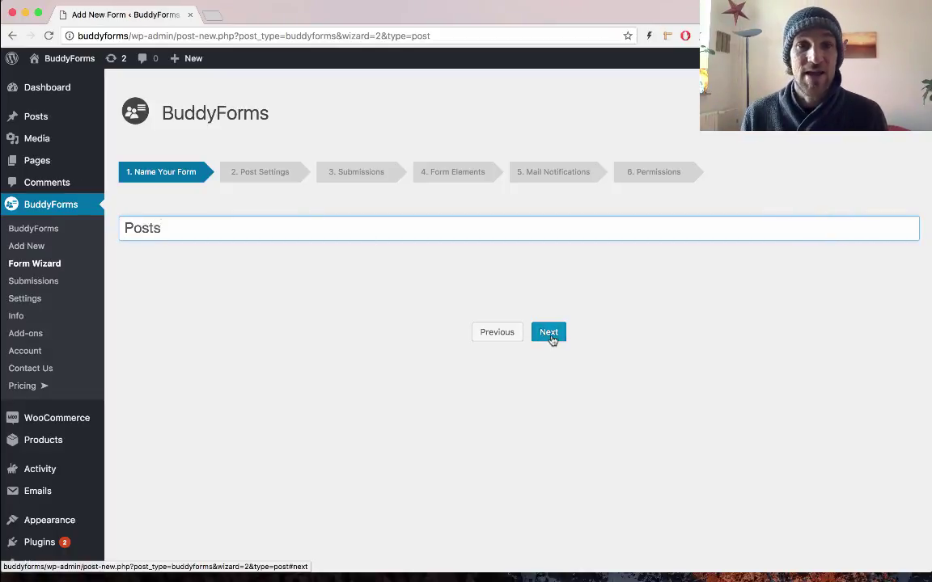
Step: In Post Settings, keep post type 'post' and status 'publish'
{"action": "left_click", "coordinate": [554, 335]}
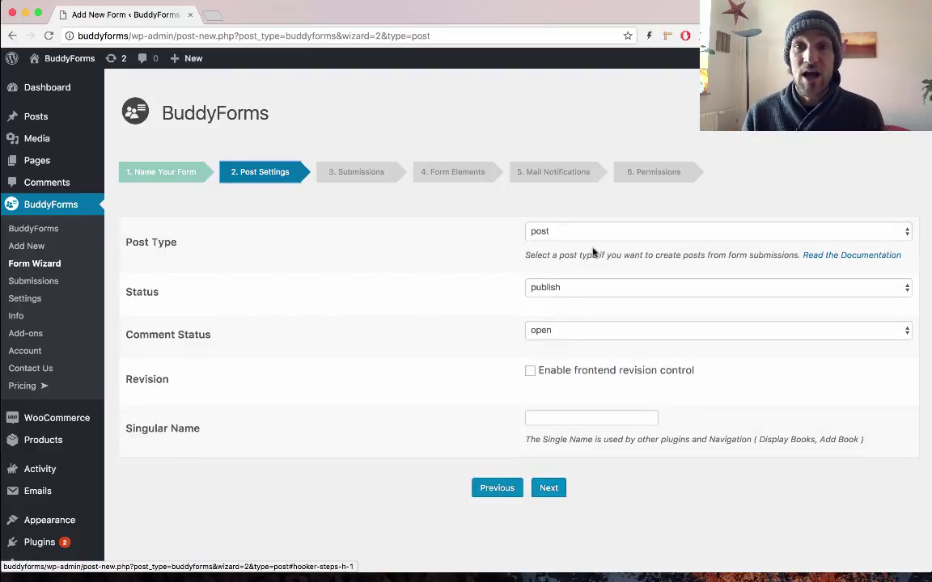
{"action": "left_click", "coordinate": [566, 232]}
{"action": "left_click", "coordinate": [485, 234]}
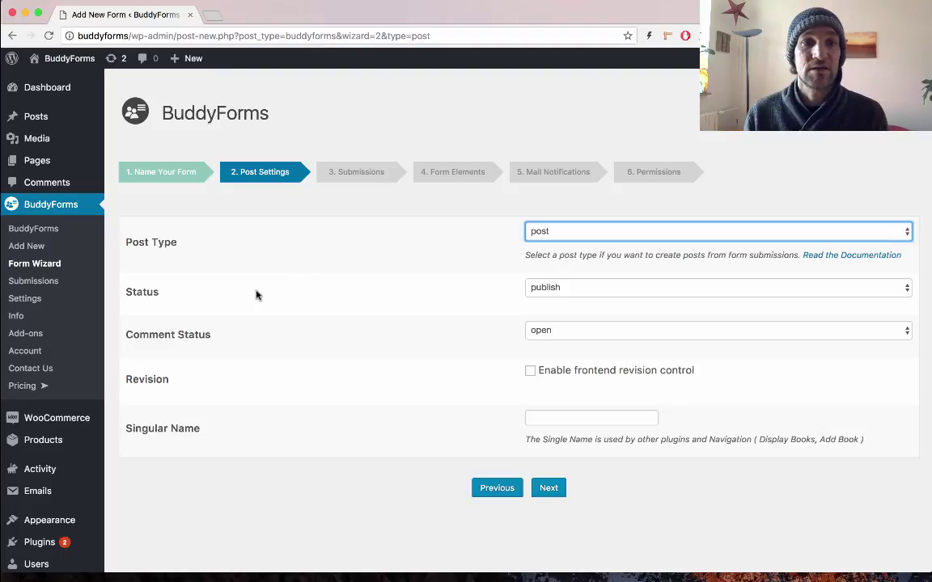
{"action": "left_click", "coordinate": [591, 293]}
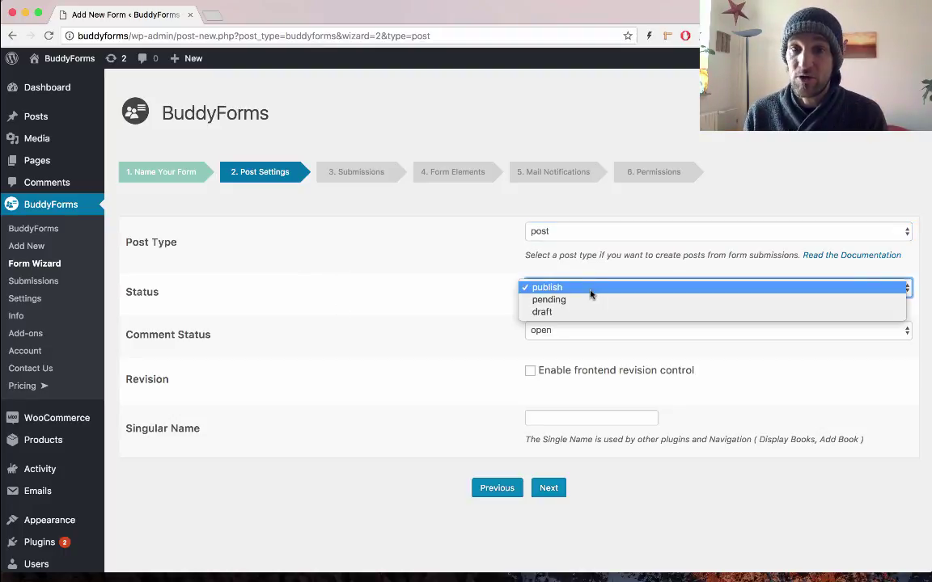
{"action": "left_click", "coordinate": [483, 305]}
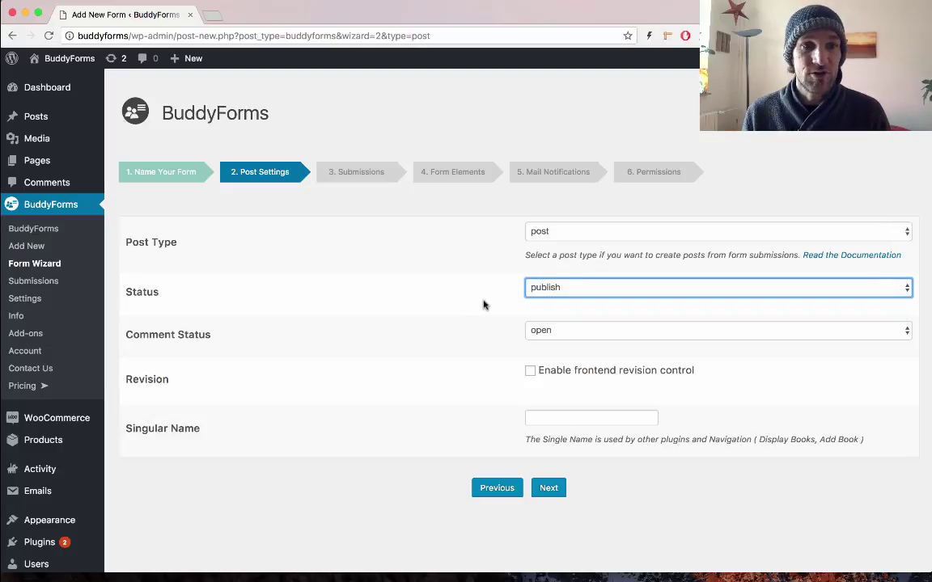
{"action": "left_click", "coordinate": [621, 416]}
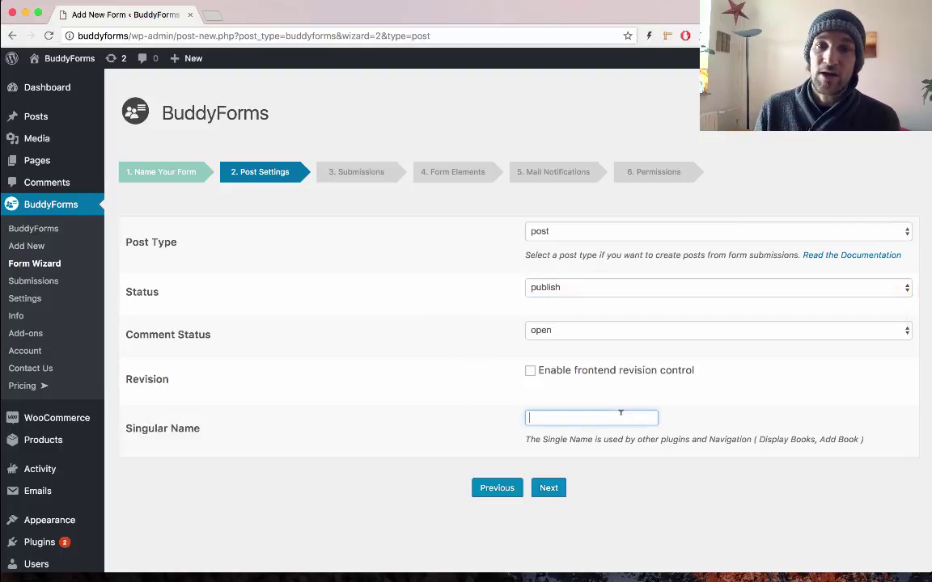
Step: Set the singular name to 'Post', then create a submissions page named 'My Post'
{"action": "type", "text": "Post"}
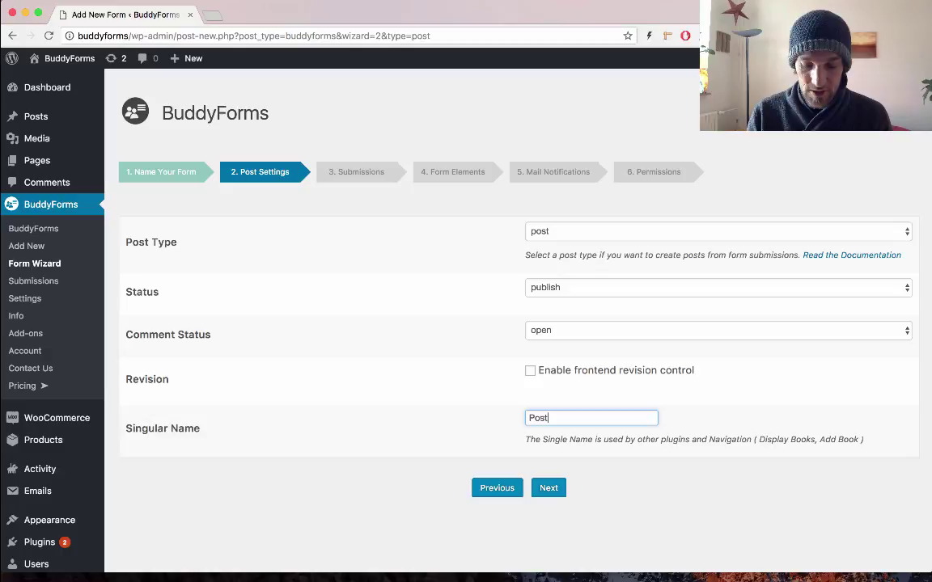
{"action": "left_click", "coordinate": [550, 490]}
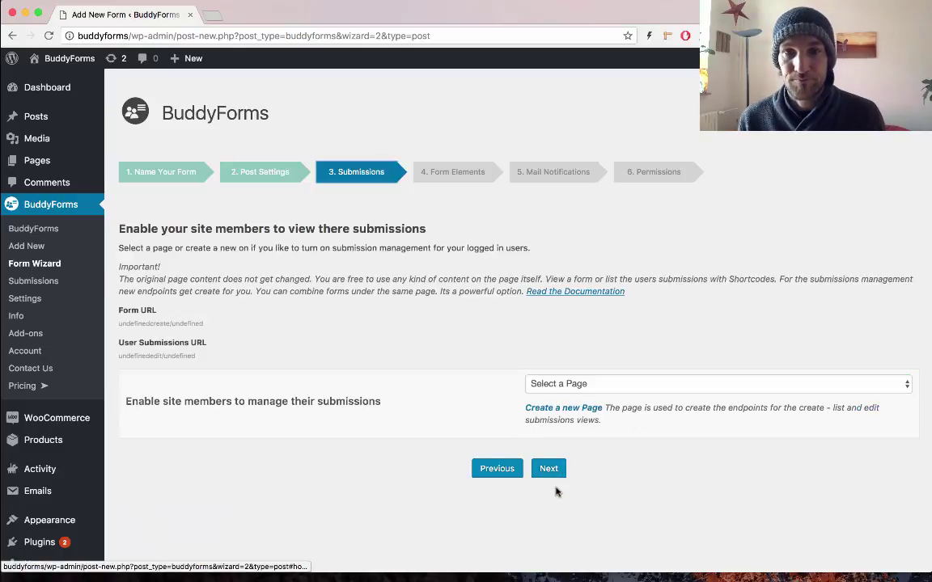
{"action": "left_click", "coordinate": [570, 411]}
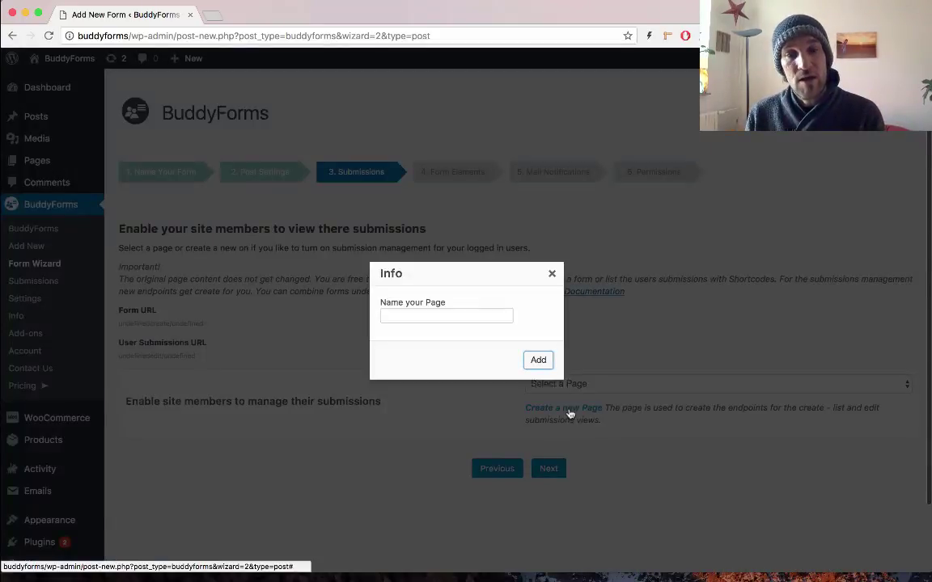
{"action": "type", "text": "M"}
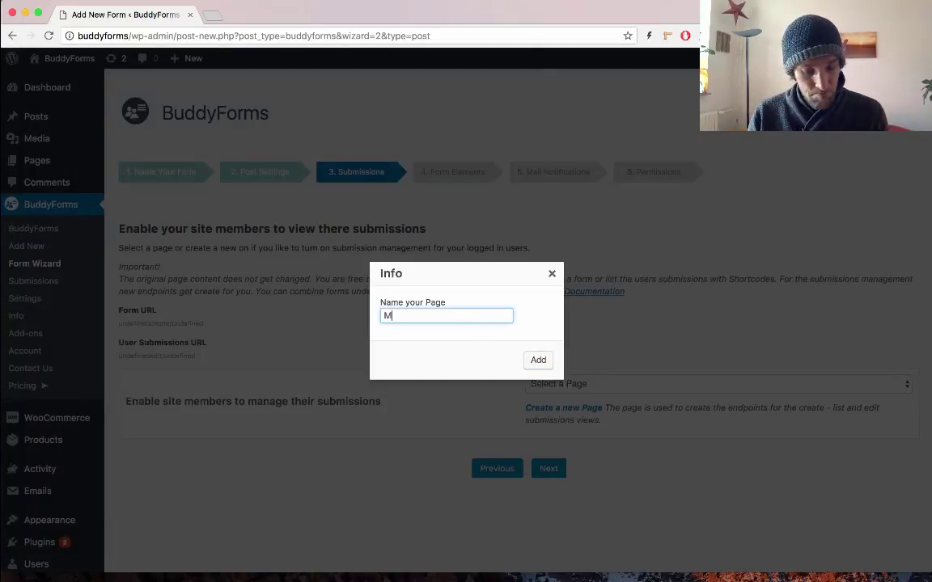
{"action": "type", "text": "y Post"}
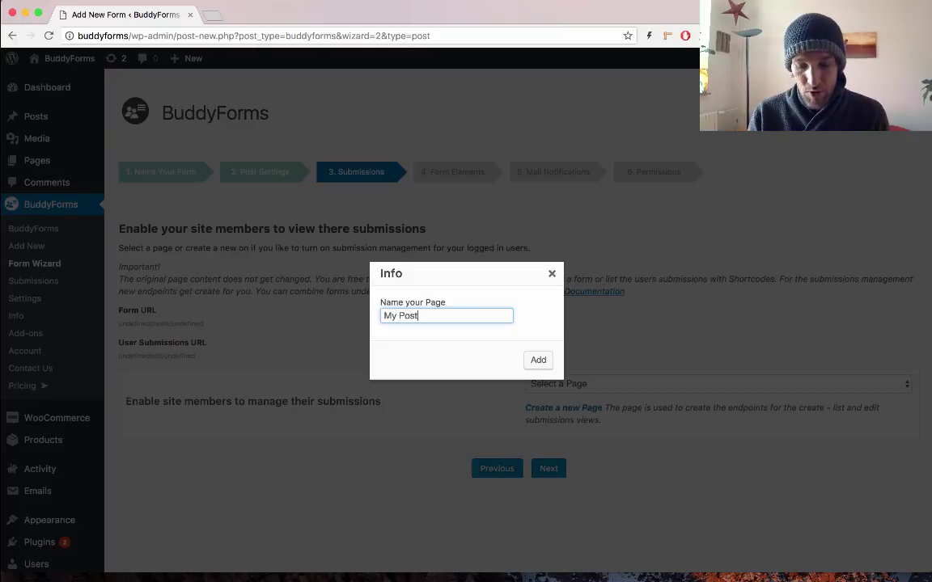
{"action": "left_click", "coordinate": [541, 362]}
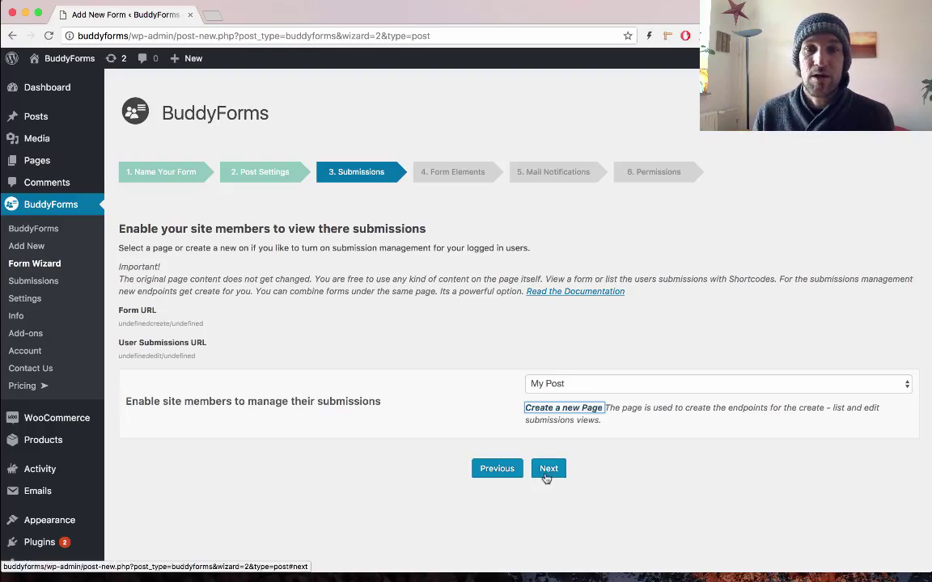
Step: In Form Elements, choose Taxonomy as the next field type
{"action": "left_click", "coordinate": [547, 471]}
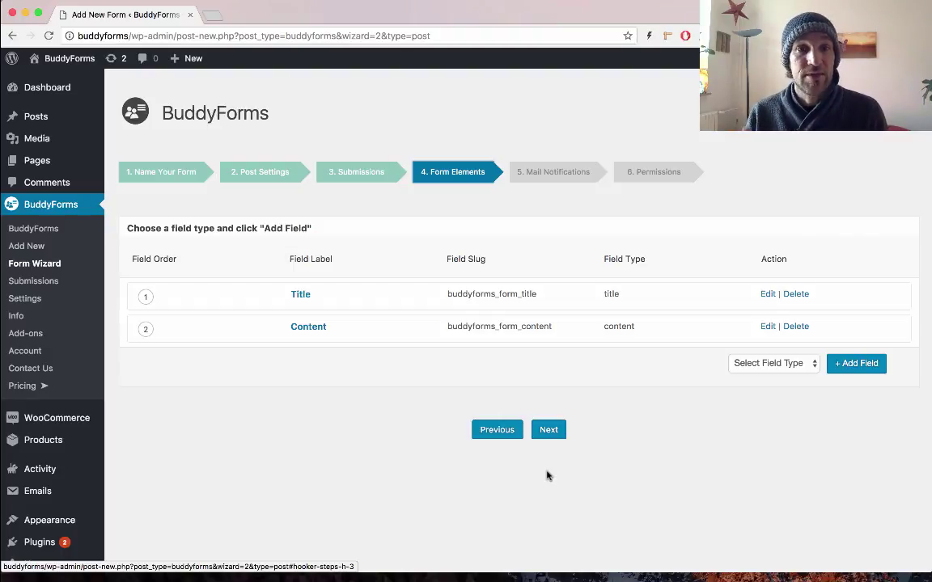
{"action": "left_click", "coordinate": [781, 365]}
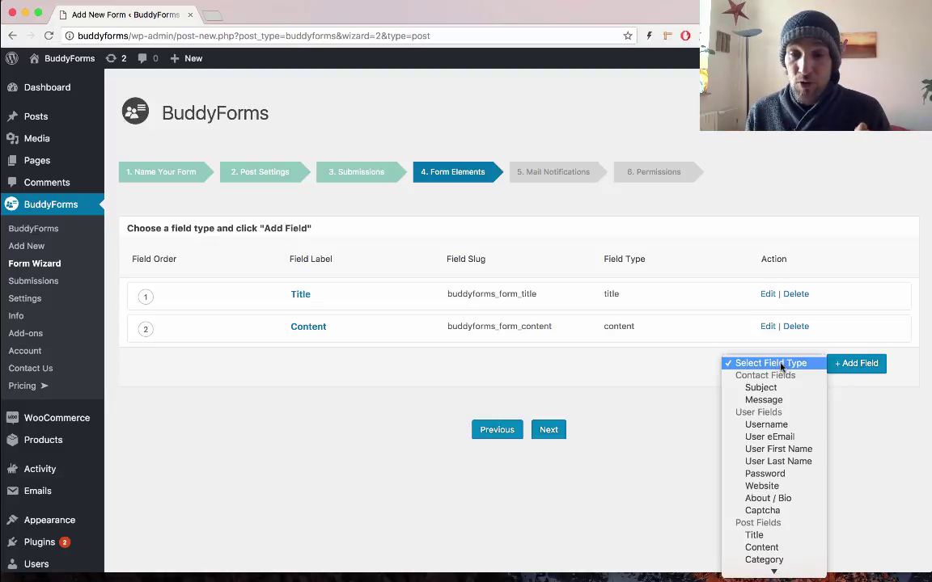
{"action": "scroll", "coordinate": [785, 408], "scroll_direction": "down", "scroll_amount": 5}
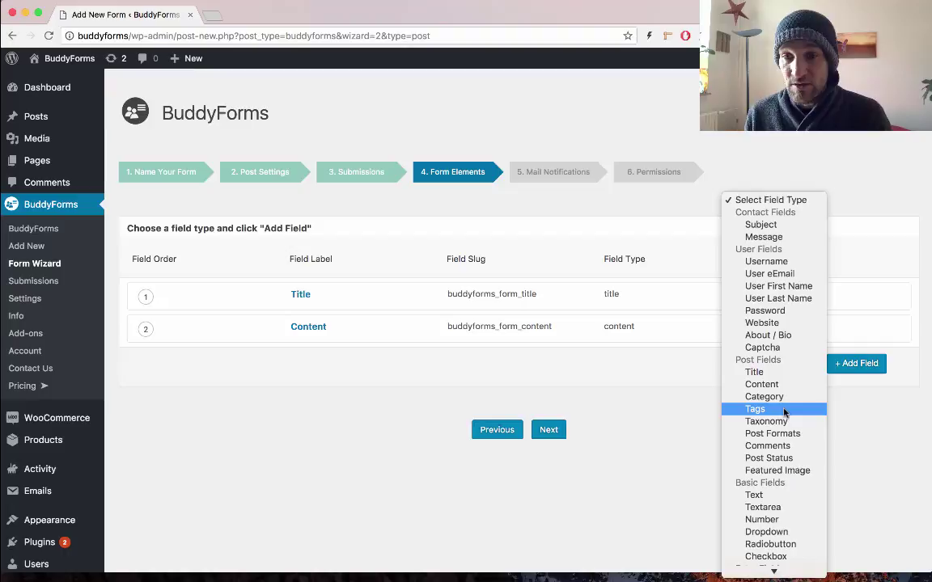
{"action": "left_click", "coordinate": [784, 421]}
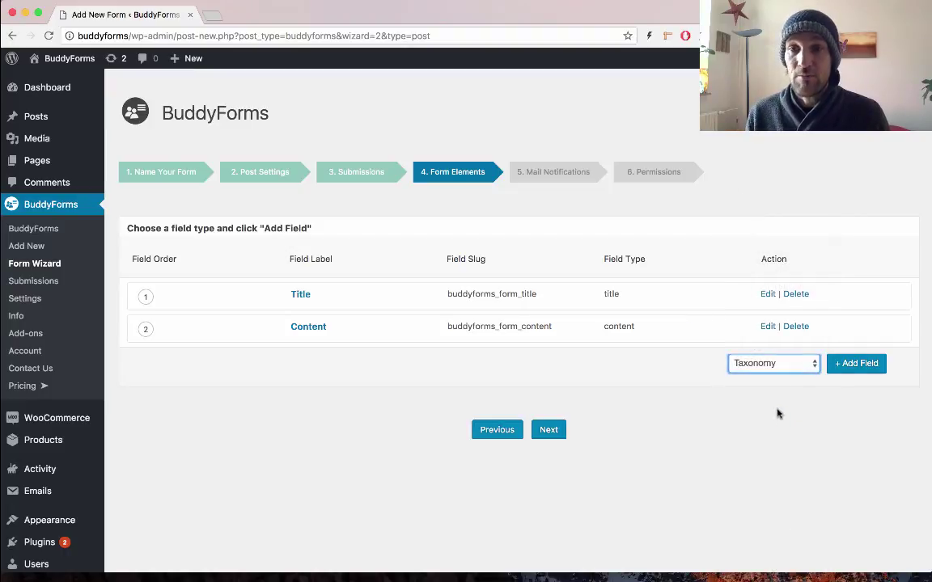
Step: Add the Taxonomy field labelled 'Categories' with description 'Select a Category'
{"action": "left_click", "coordinate": [845, 363]}
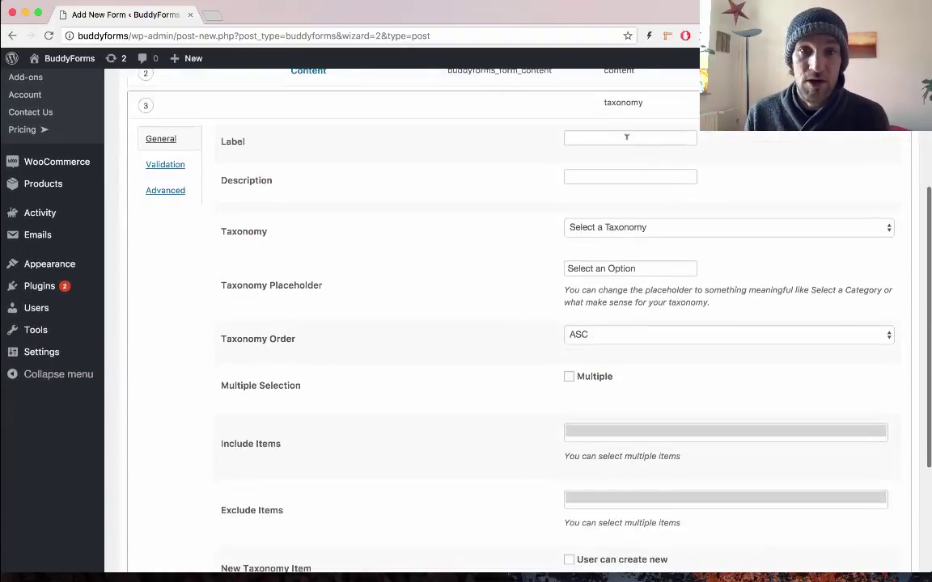
{"action": "left_click", "coordinate": [624, 135]}
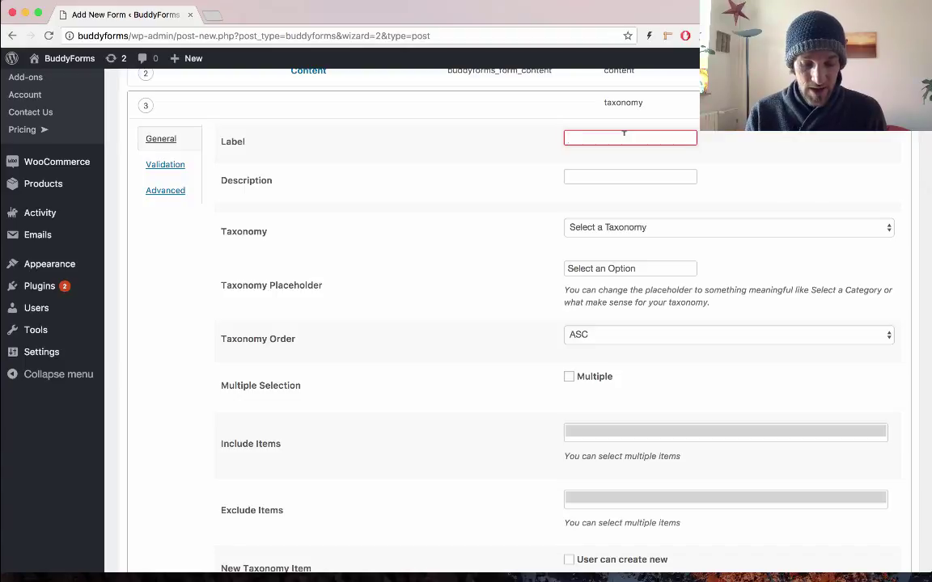
{"action": "type", "text": "Cate"}
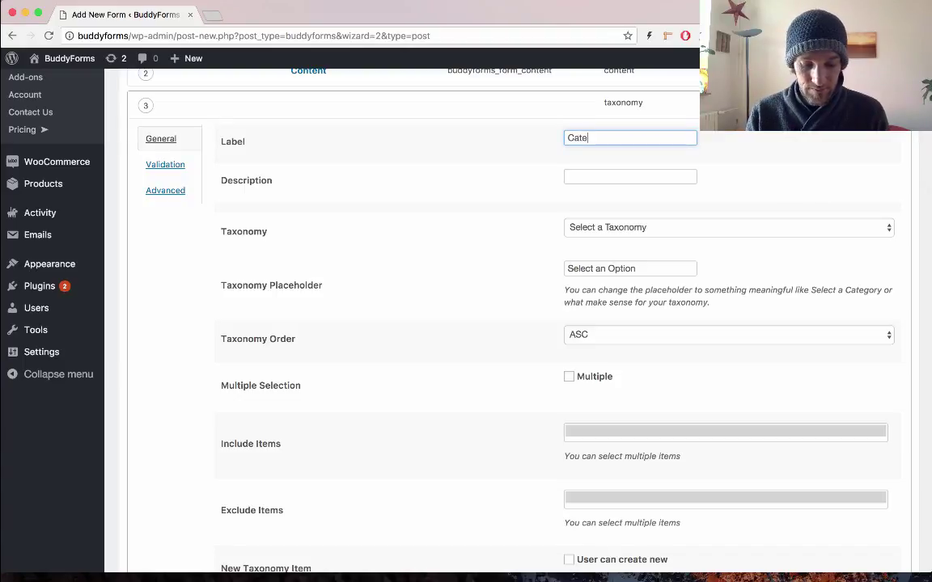
{"action": "type", "text": "gories"}
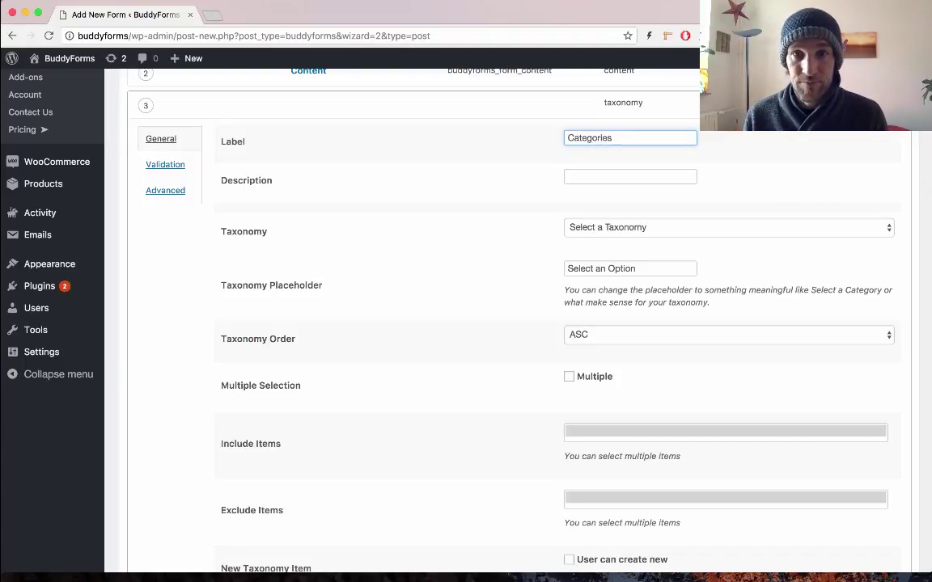
{"action": "left_click", "coordinate": [604, 177]}
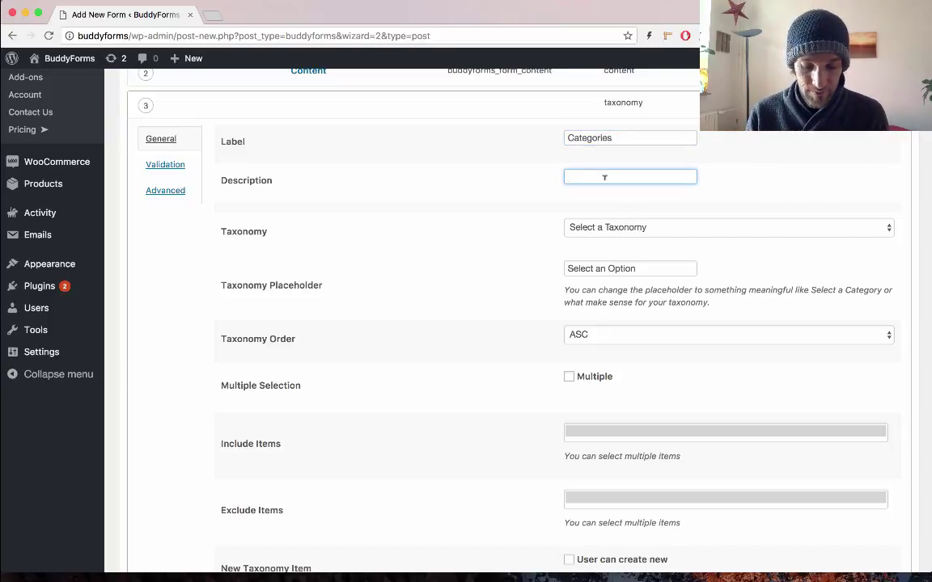
{"action": "type", "text": "Select"}
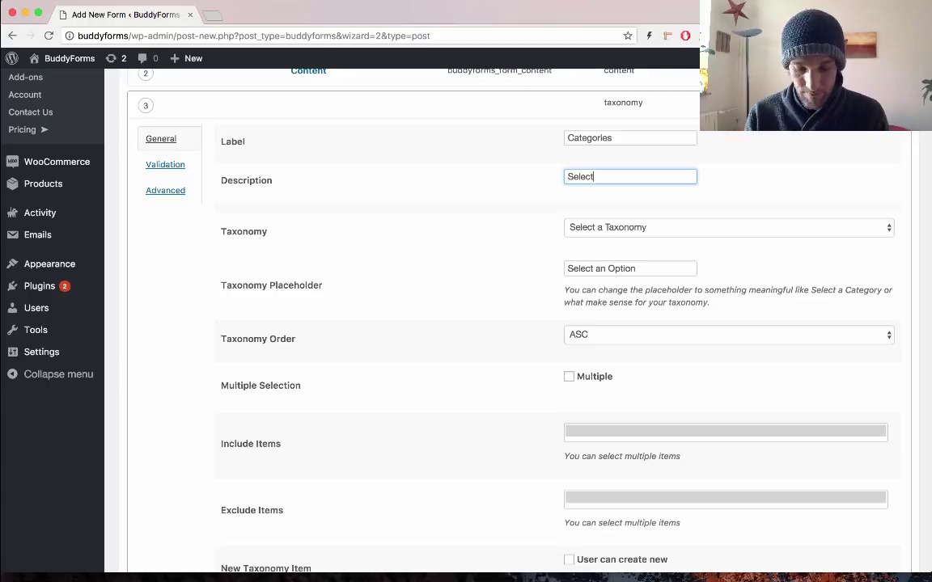
{"action": "type", "text": " a Categ"}
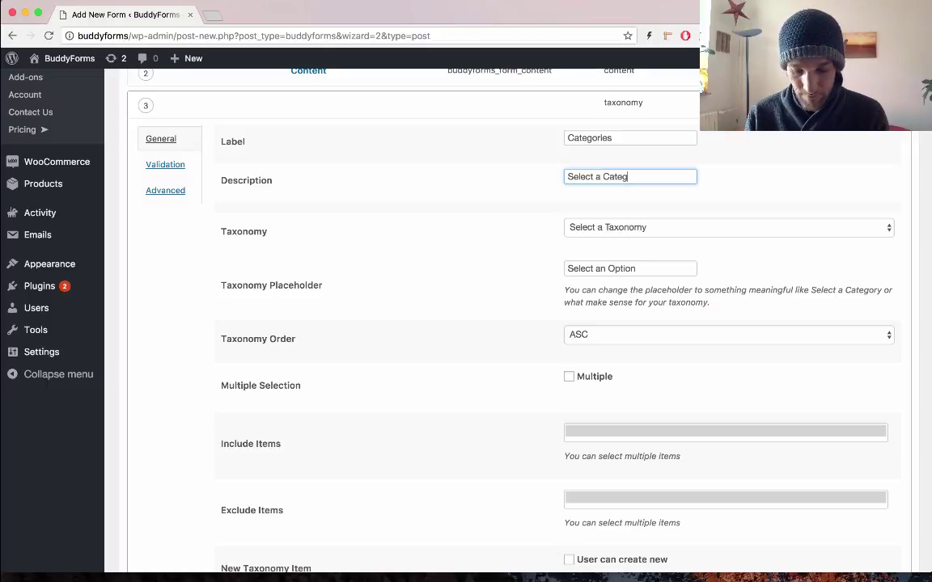
{"action": "type", "text": "ory"}
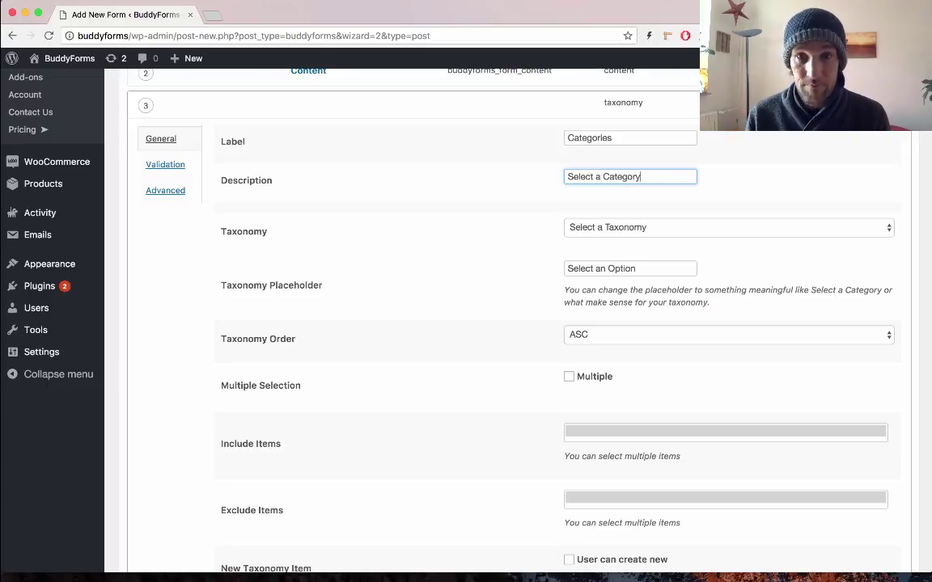
Step: Link the Categories field to the Categories taxonomy
{"action": "left_click", "coordinate": [627, 227]}
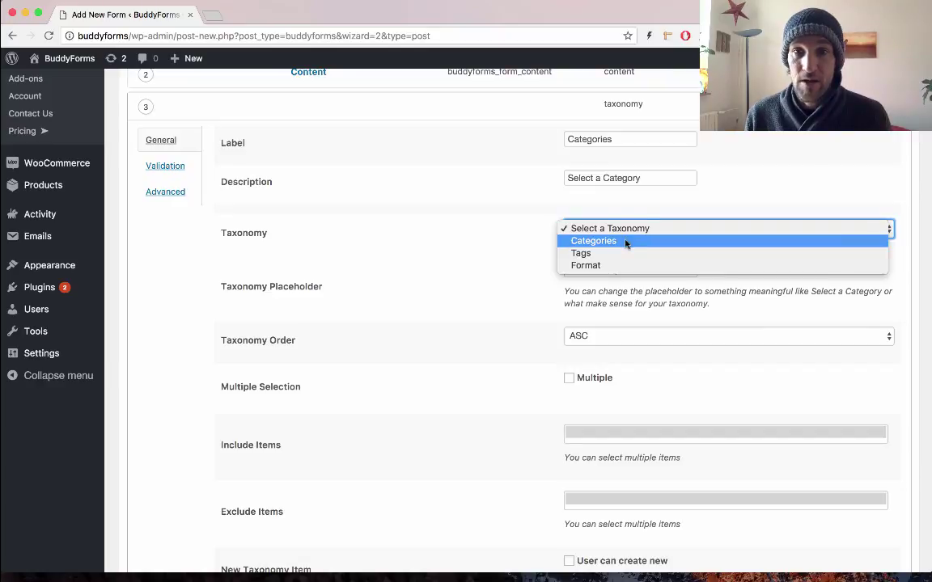
{"action": "left_click", "coordinate": [626, 242]}
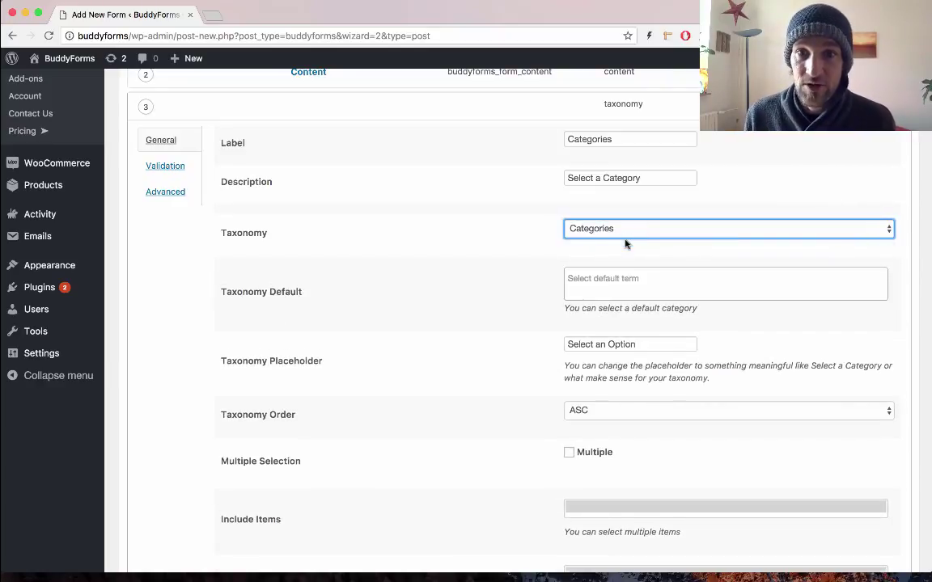
{"action": "scroll", "coordinate": [621, 243], "scroll_direction": "down", "scroll_amount": 2}
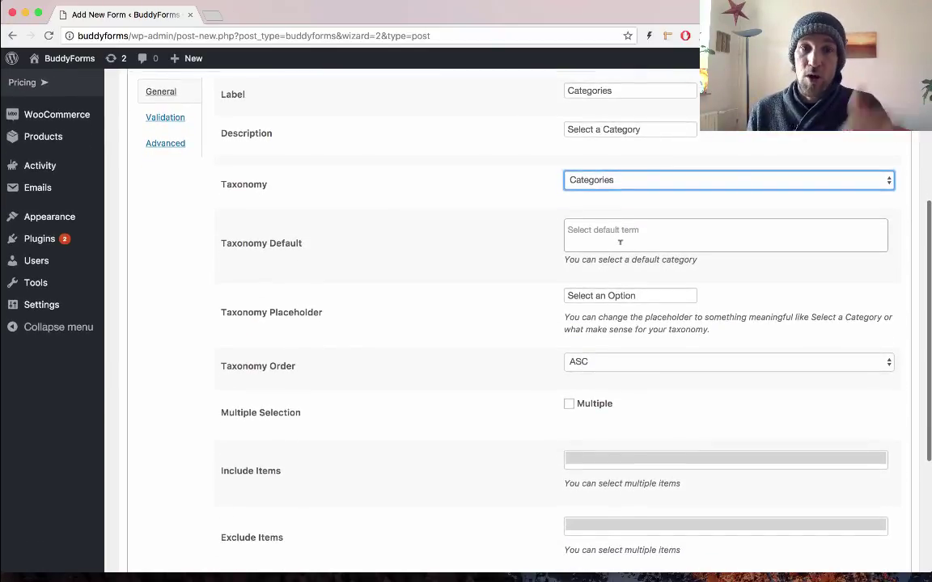
{"action": "scroll", "coordinate": [623, 269], "scroll_direction": "down", "scroll_amount": 3}
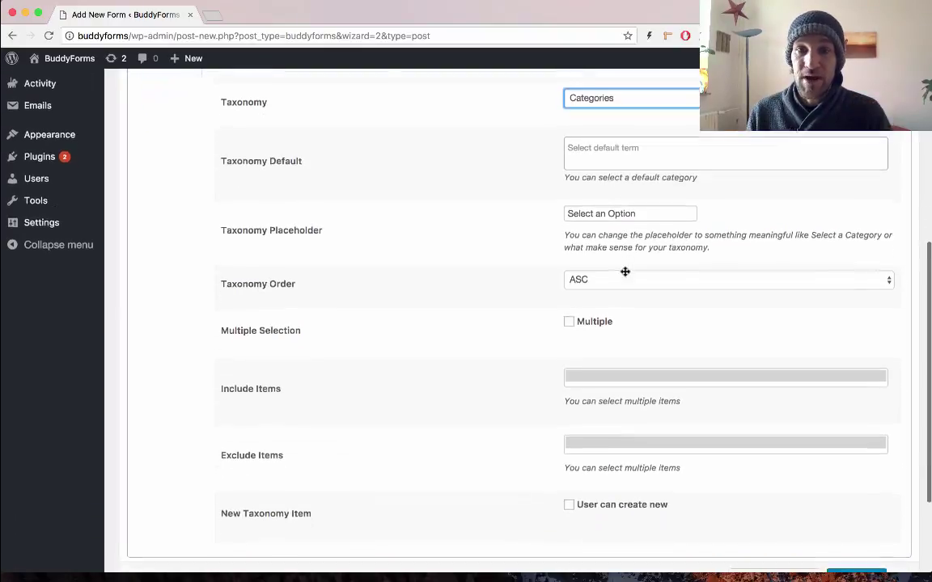
{"action": "scroll", "coordinate": [625, 271], "scroll_direction": "down", "scroll_amount": 1}
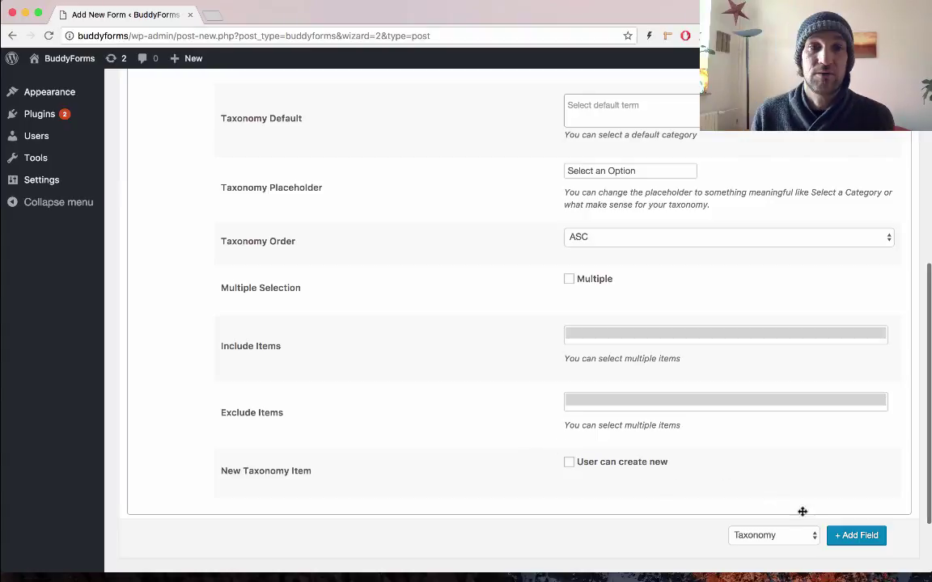
{"action": "scroll", "coordinate": [639, 479], "scroll_direction": "down", "scroll_amount": 1}
{"action": "scroll", "coordinate": [639, 479], "scroll_direction": "down", "scroll_amount": 2}
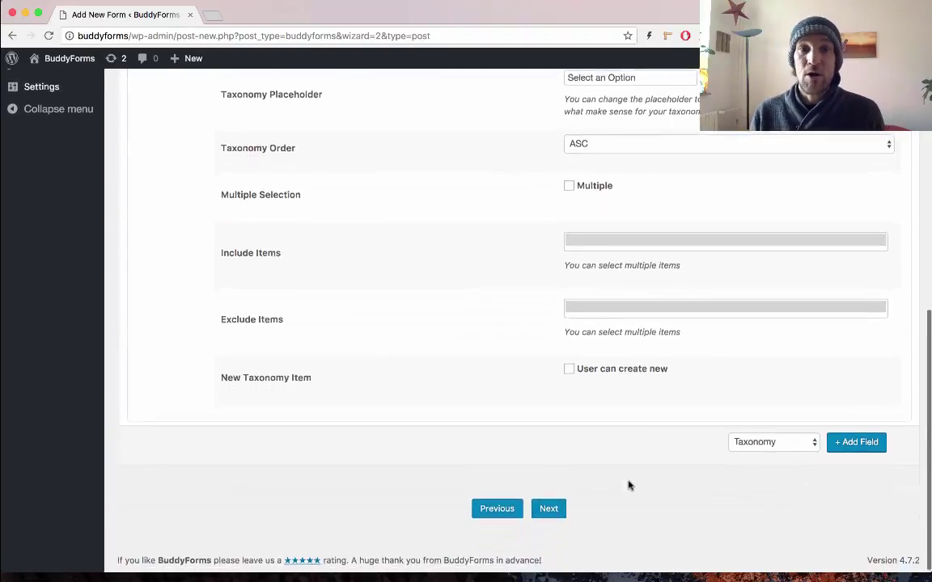
Step: Pass Mail Notifications with the post status set to Draft, continuing to Permissions
{"action": "left_click", "coordinate": [555, 509]}
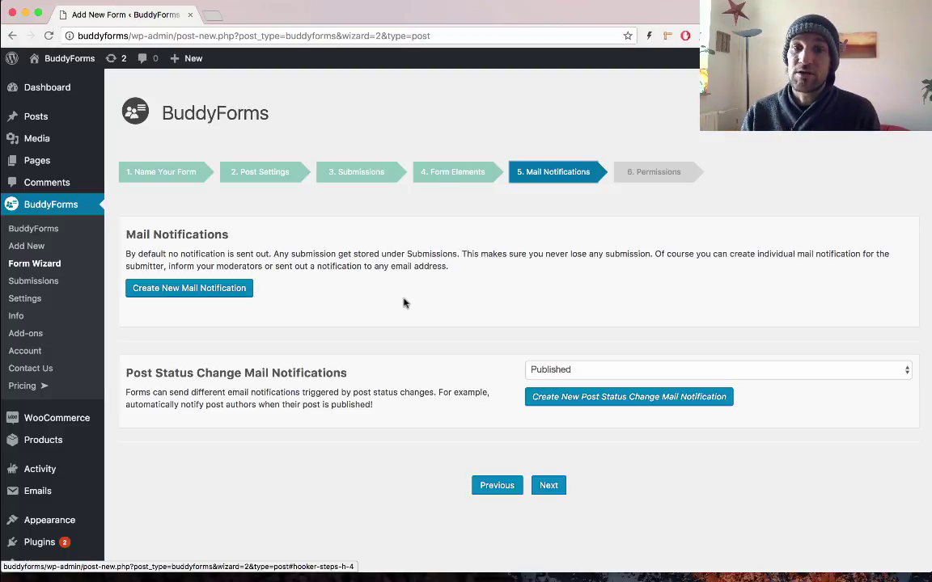
{"action": "scroll", "coordinate": [580, 267], "scroll_direction": "down", "scroll_amount": 2}
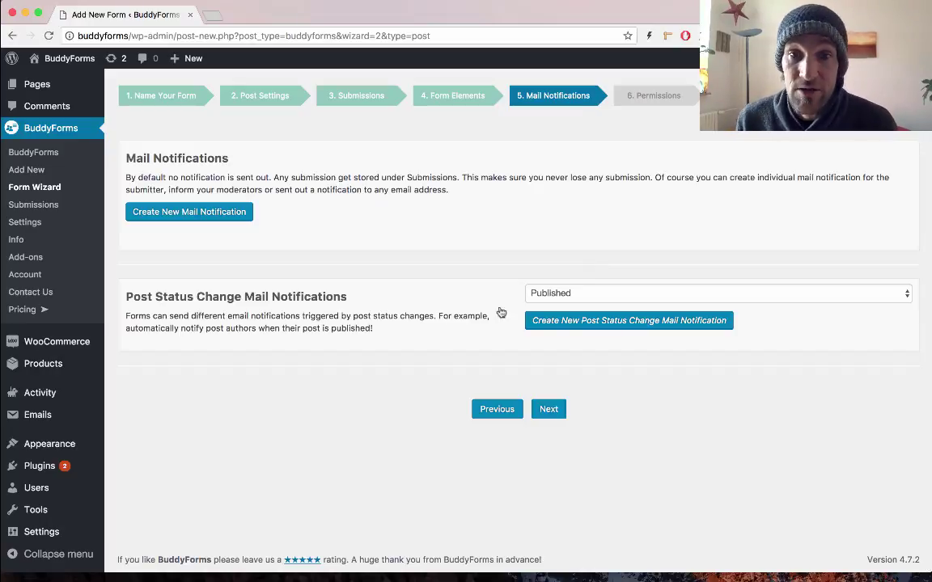
{"action": "left_click", "coordinate": [589, 294]}
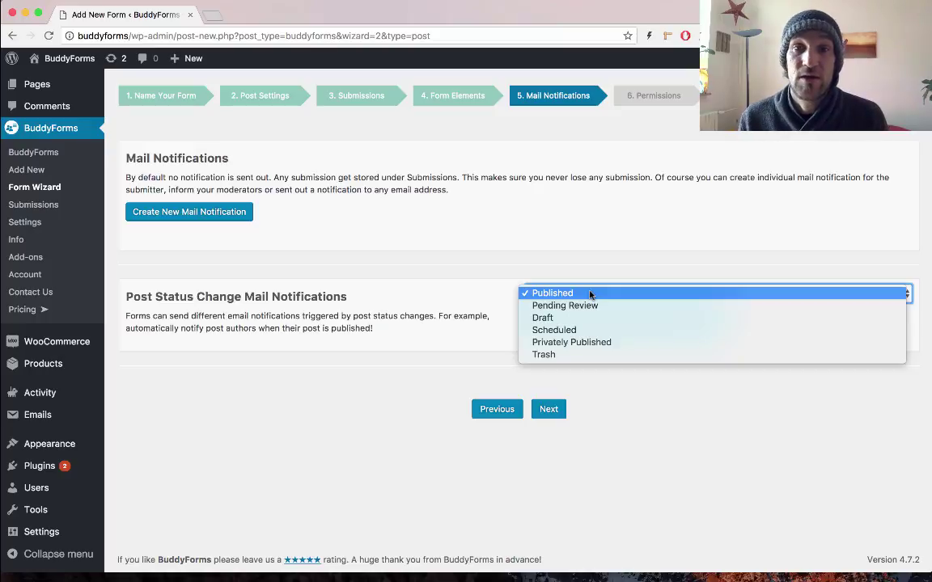
{"action": "left_click", "coordinate": [567, 318]}
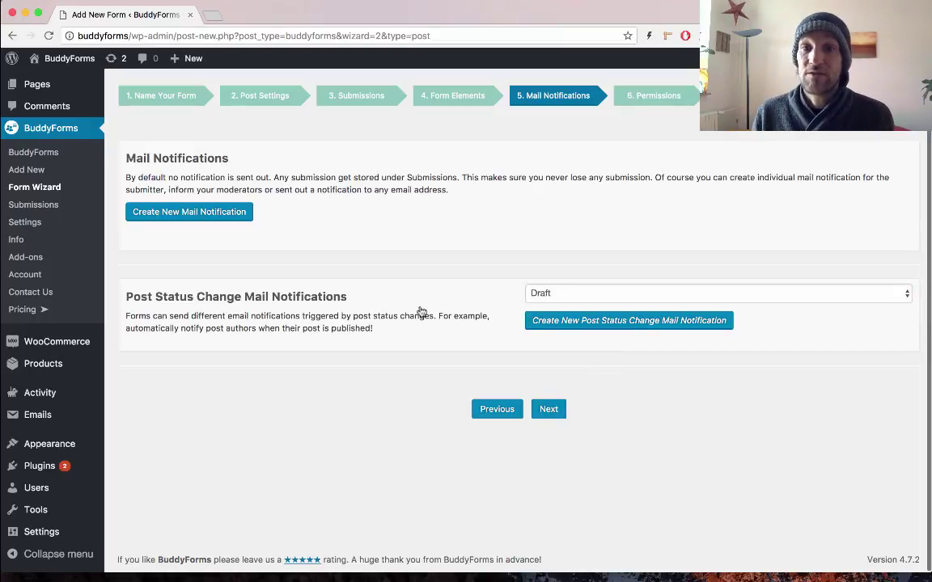
{"action": "left_click", "coordinate": [552, 411]}
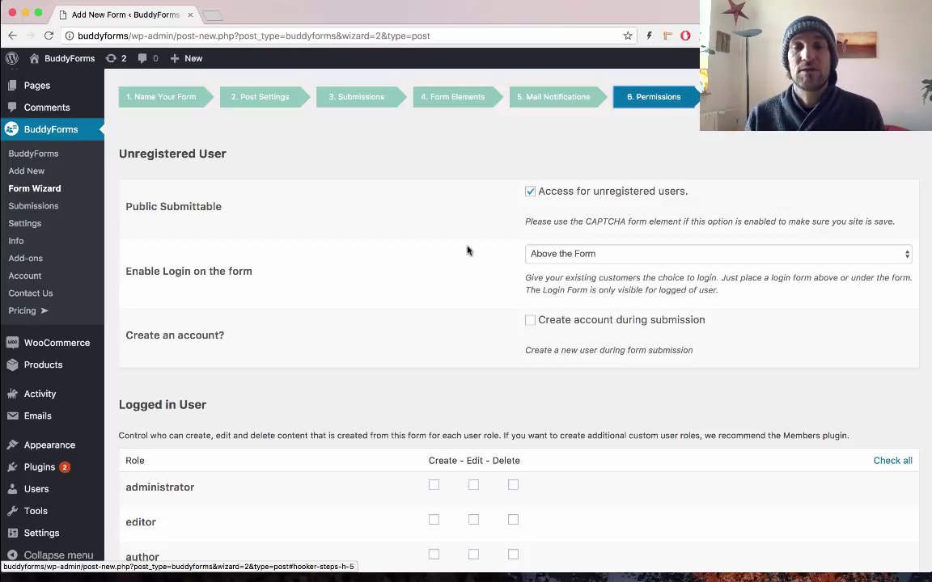
Step: Keep login above the form, give administrators create, edit and delete rights, and finish
{"action": "left_click", "coordinate": [731, 256]}
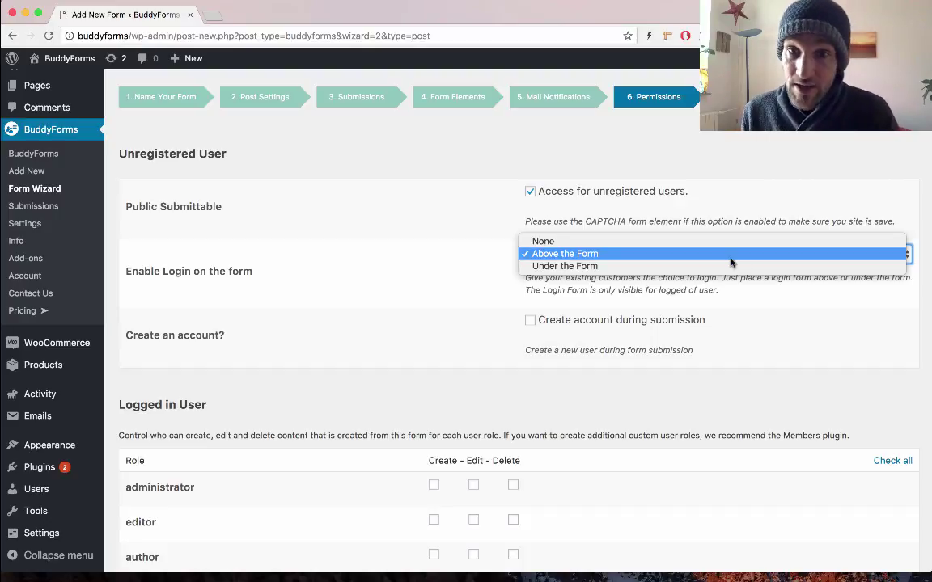
{"action": "left_click", "coordinate": [497, 262]}
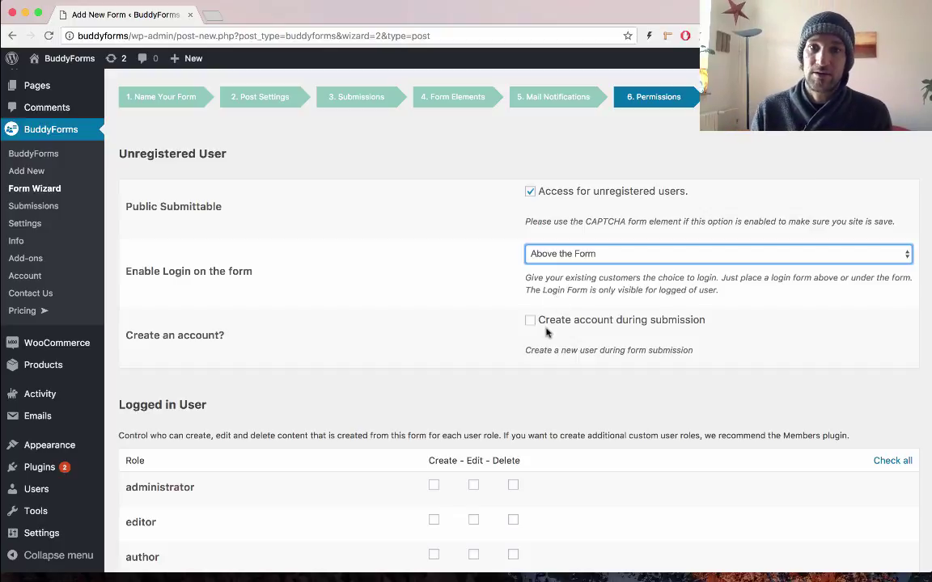
{"action": "scroll", "coordinate": [546, 331], "scroll_direction": "down", "scroll_amount": 3}
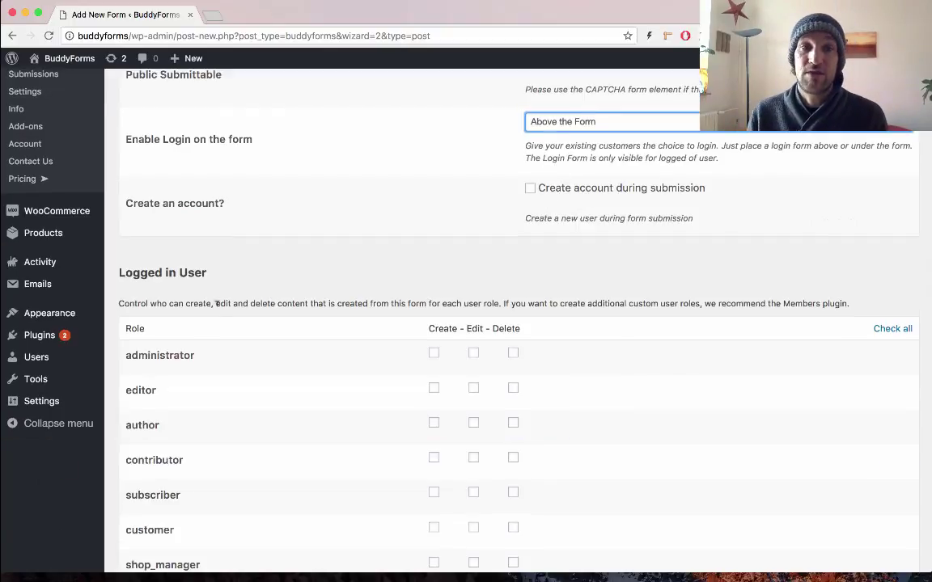
{"action": "left_click", "coordinate": [434, 354]}
{"action": "left_click", "coordinate": [473, 354]}
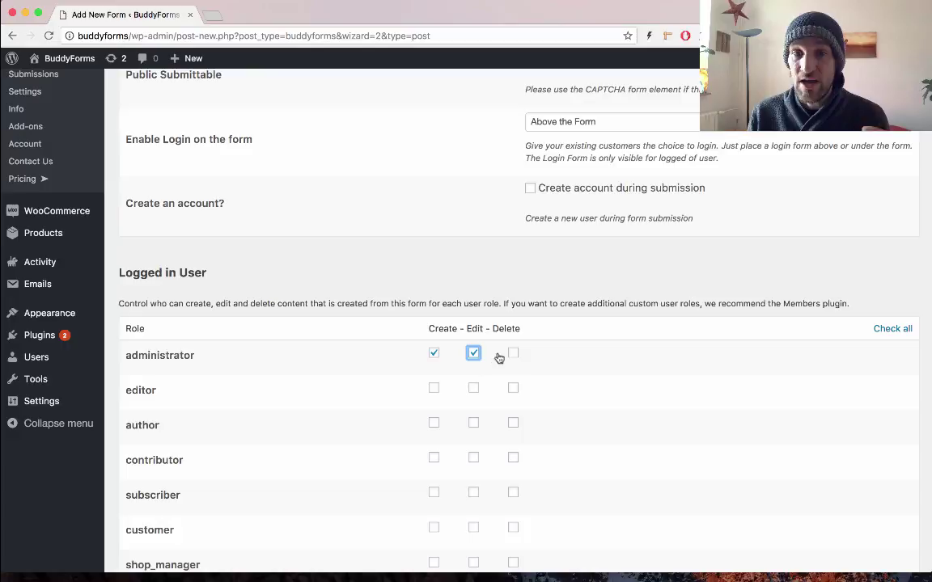
{"action": "left_click", "coordinate": [513, 353]}
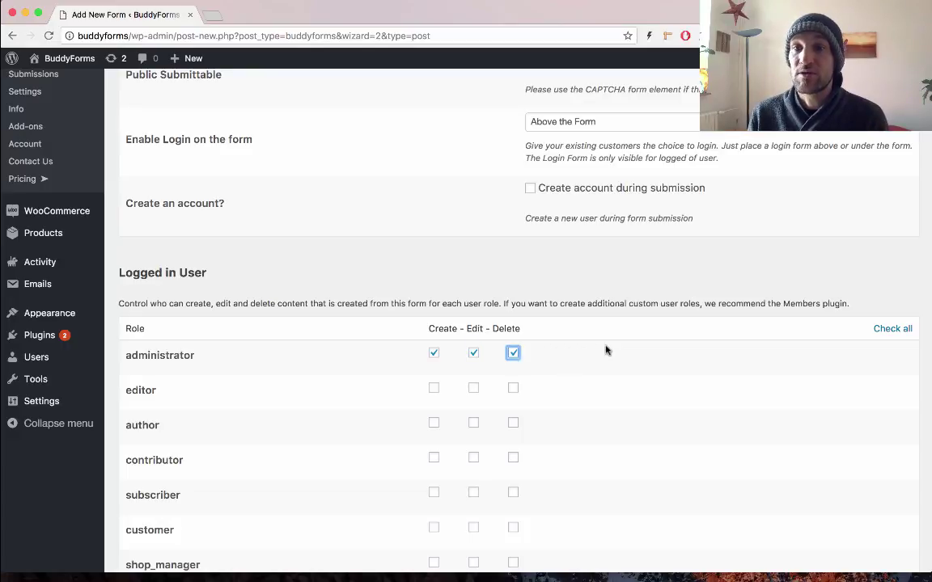
{"action": "scroll", "coordinate": [605, 350], "scroll_direction": "down", "scroll_amount": 3}
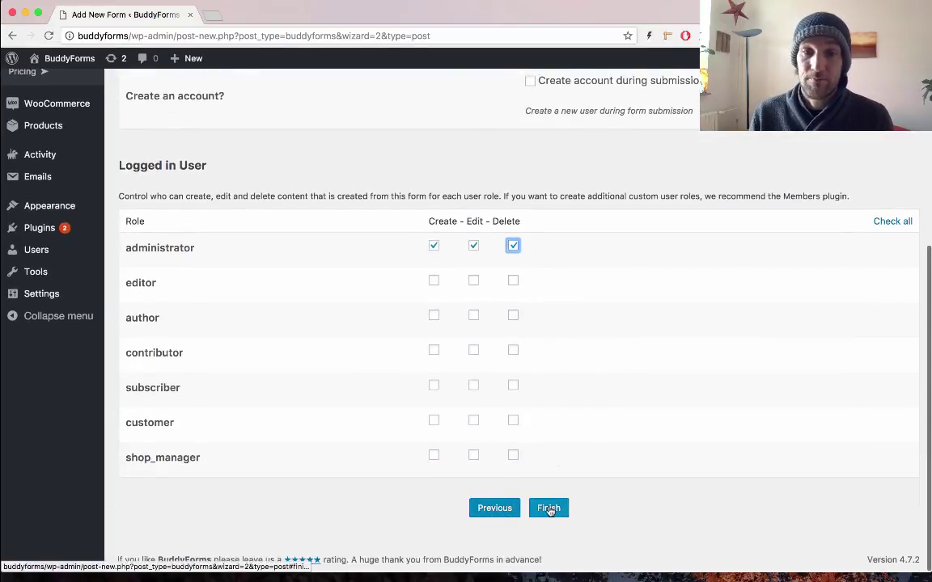
{"action": "left_click", "coordinate": [549, 510]}
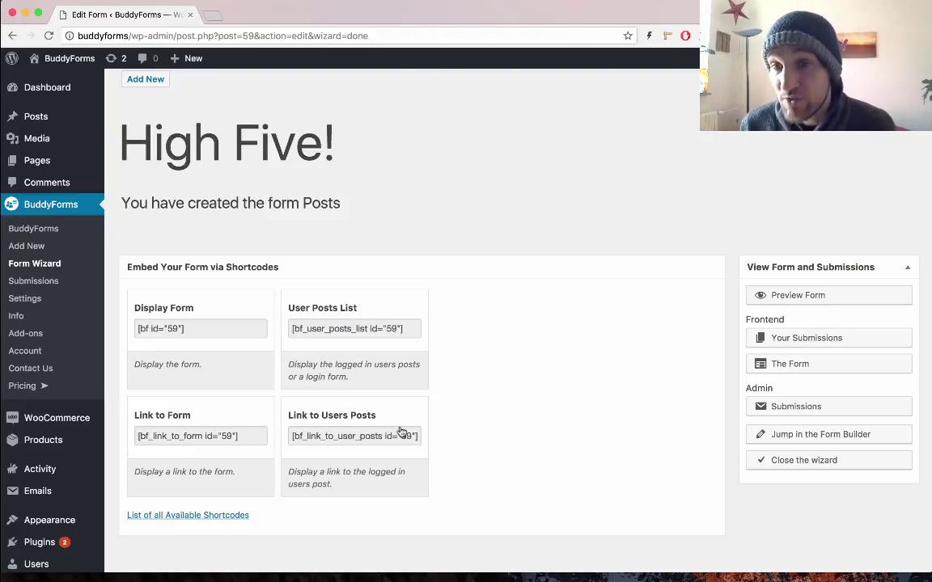
Step: Preview the form and enter the post title 'Test Title'
{"action": "left_click", "coordinate": [778, 295]}
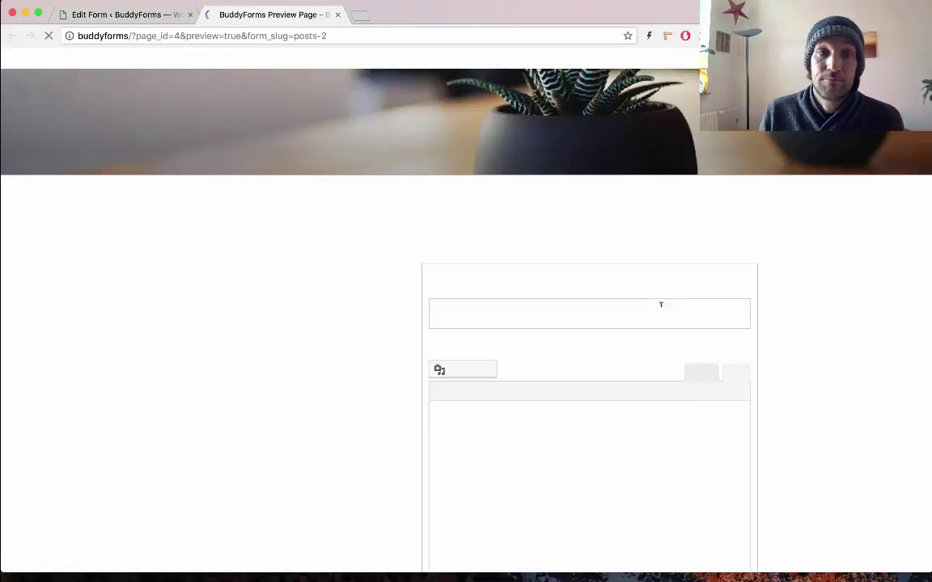
{"action": "left_click", "coordinate": [493, 311]}
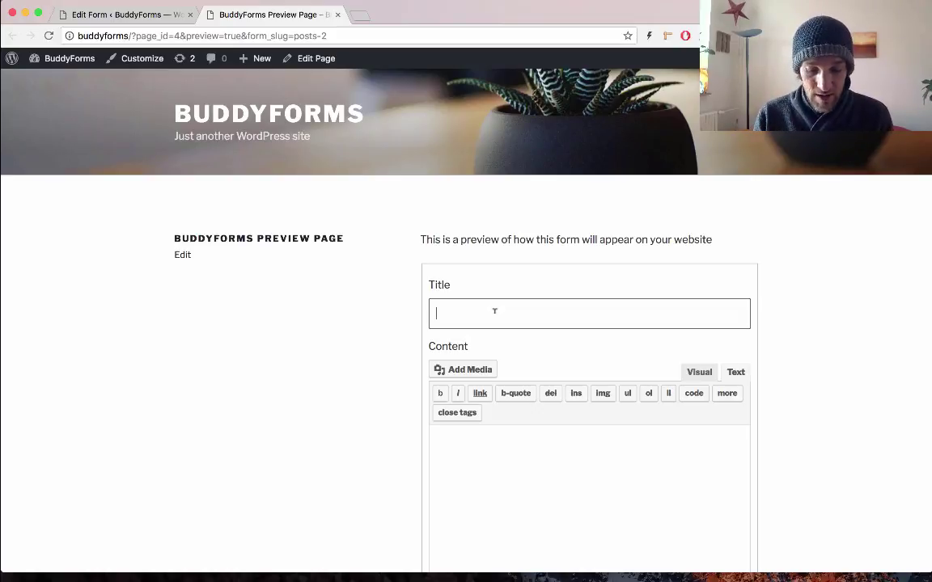
{"action": "type", "text": "Test Til"}
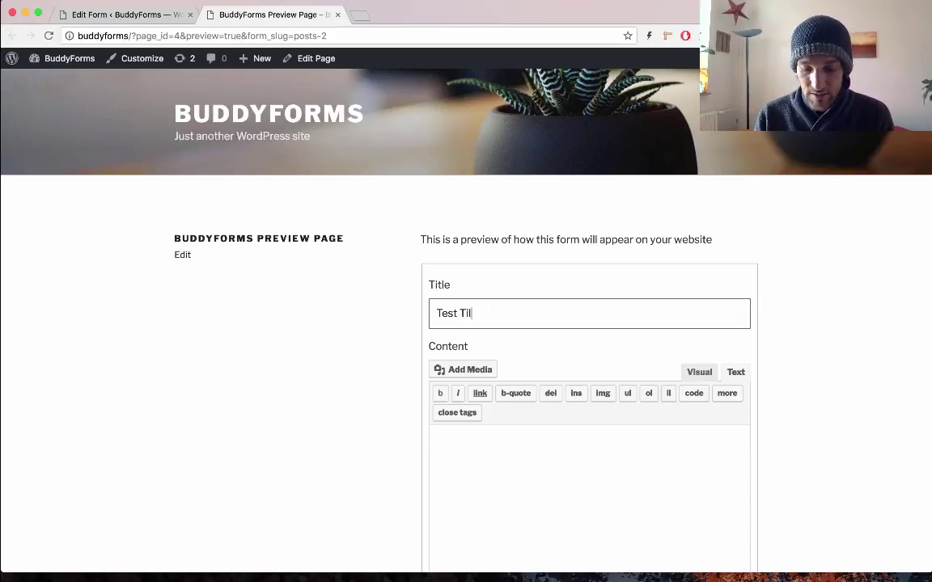
{"action": "key", "text": "BackSpace"}
{"action": "key", "text": "BackSpace"}
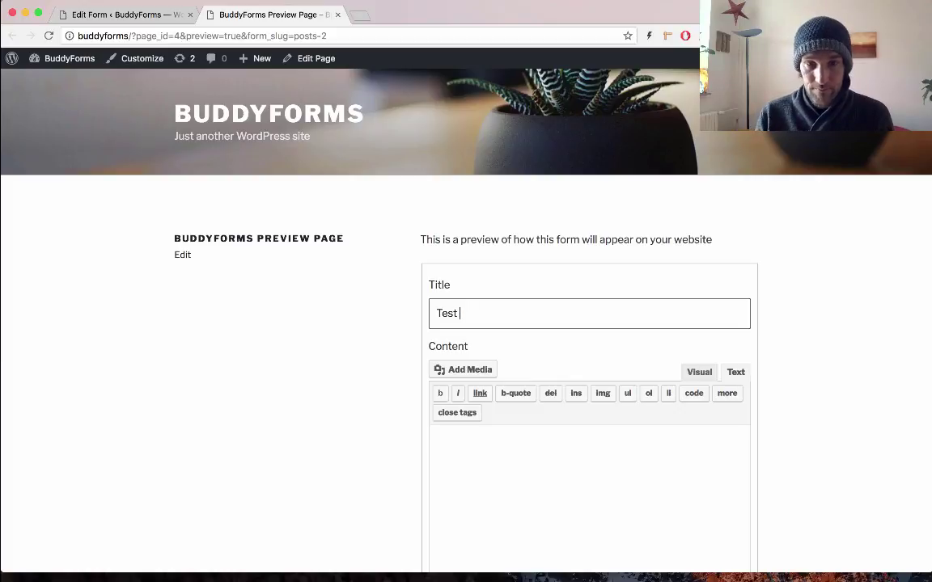
{"action": "type", "text": "Title"}
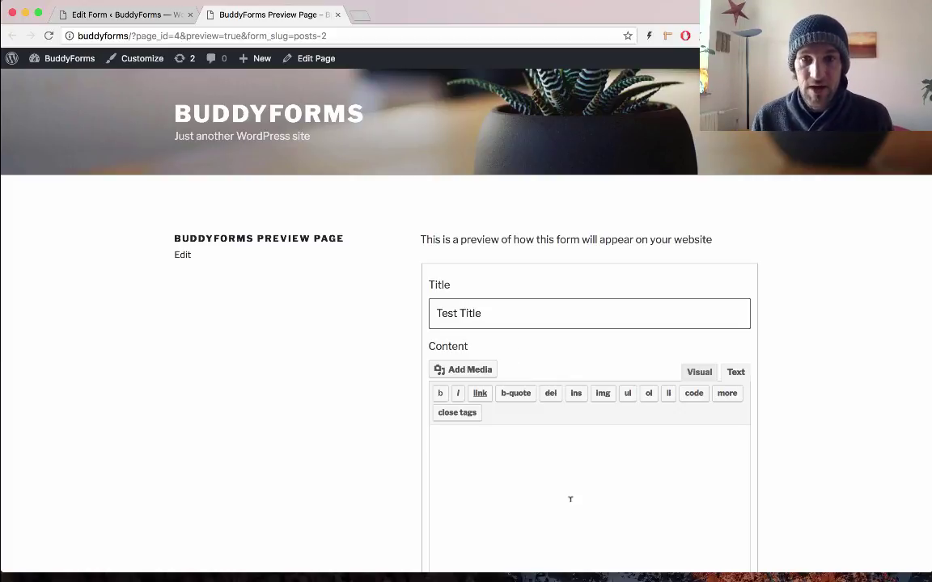
Step: Enter content 'Some nice Content', choose the Uncategorized category, and submit the test post
{"action": "left_click", "coordinate": [570, 499]}
{"action": "type", "text": "Somem nice "}
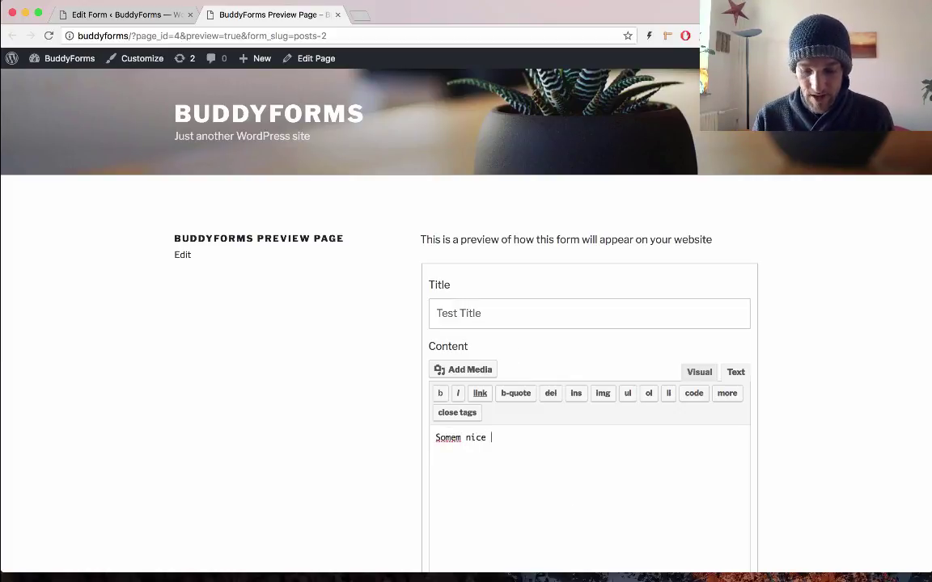
{"action": "type", "text": "Content"}
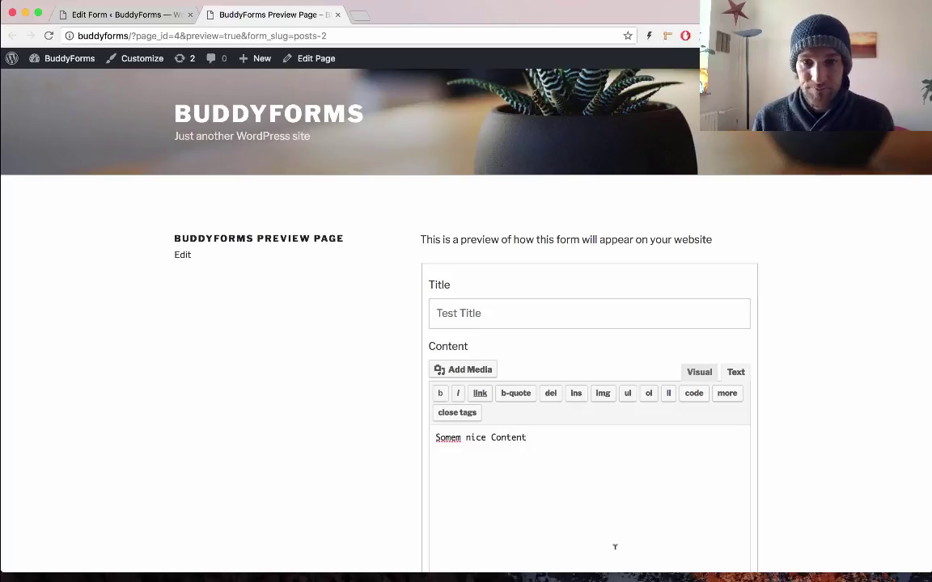
{"action": "left_click", "coordinate": [462, 437]}
{"action": "key", "text": "BackSpace"}
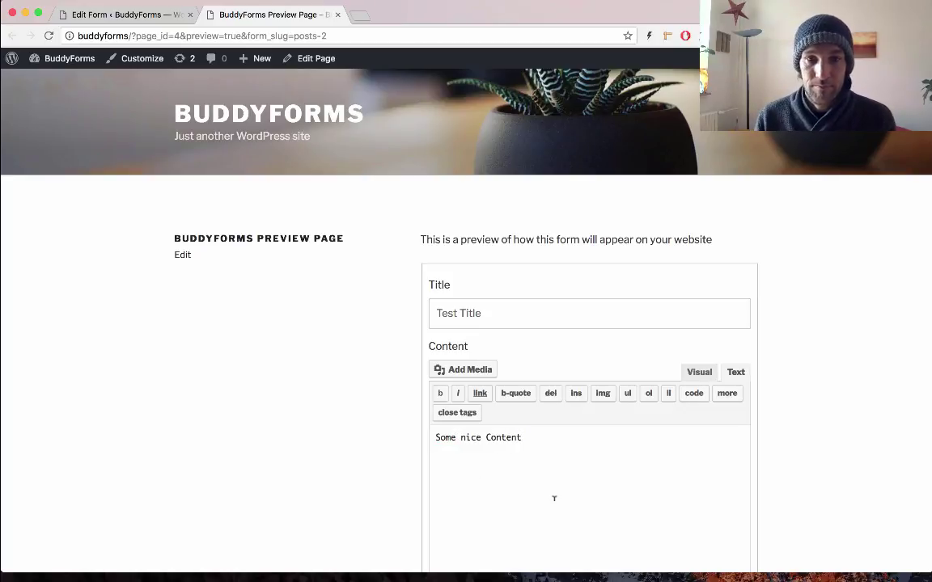
{"action": "scroll", "coordinate": [554, 499], "scroll_direction": "down", "scroll_amount": 7}
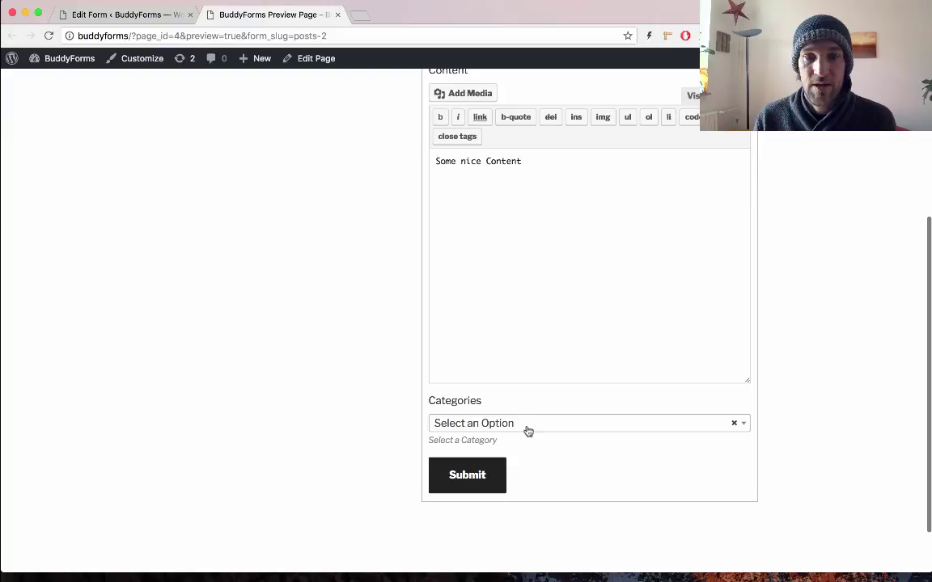
{"action": "left_click", "coordinate": [528, 431]}
{"action": "left_click", "coordinate": [516, 473]}
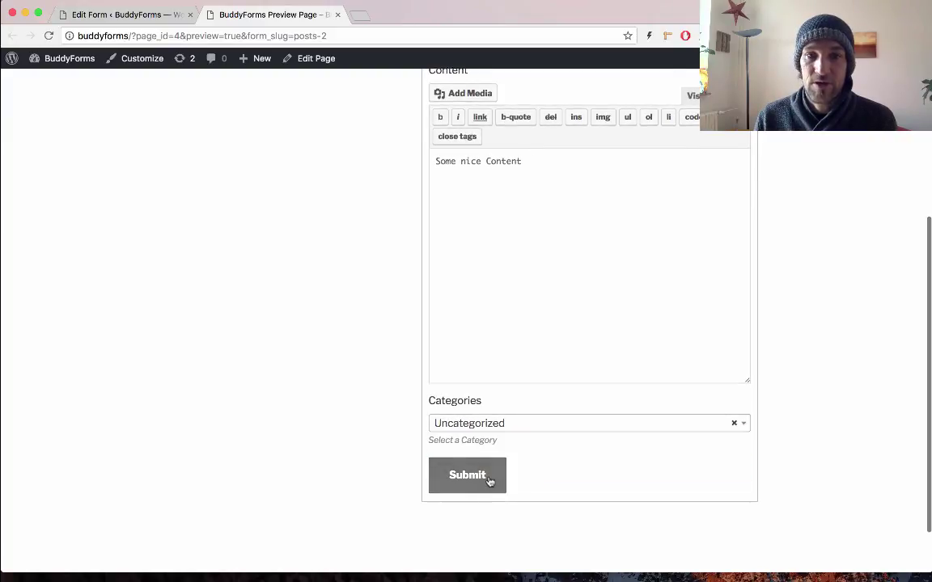
{"action": "left_click", "coordinate": [489, 480]}
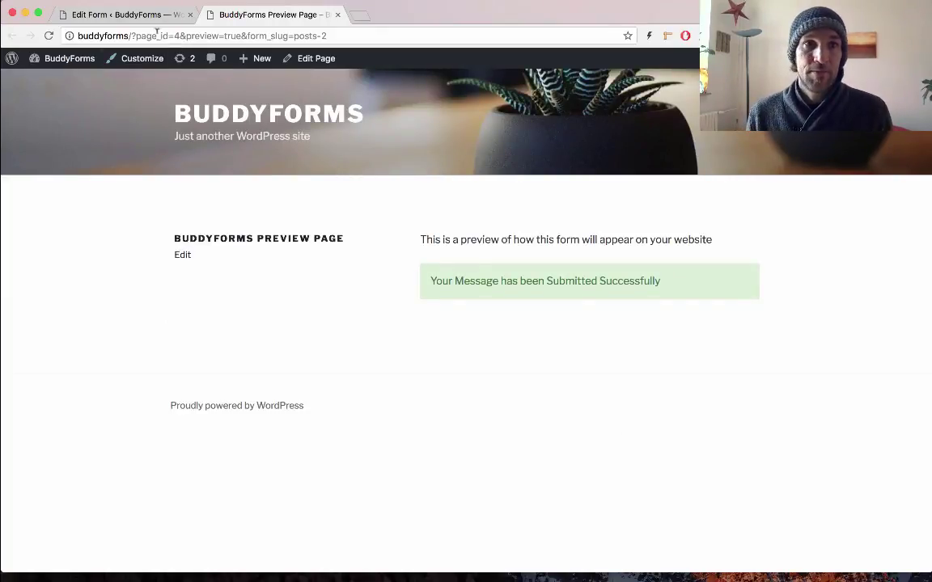
Step: Reopen Test Title from Your Submissions on the My Post page and resubmit it
{"action": "left_click", "coordinate": [137, 15]}
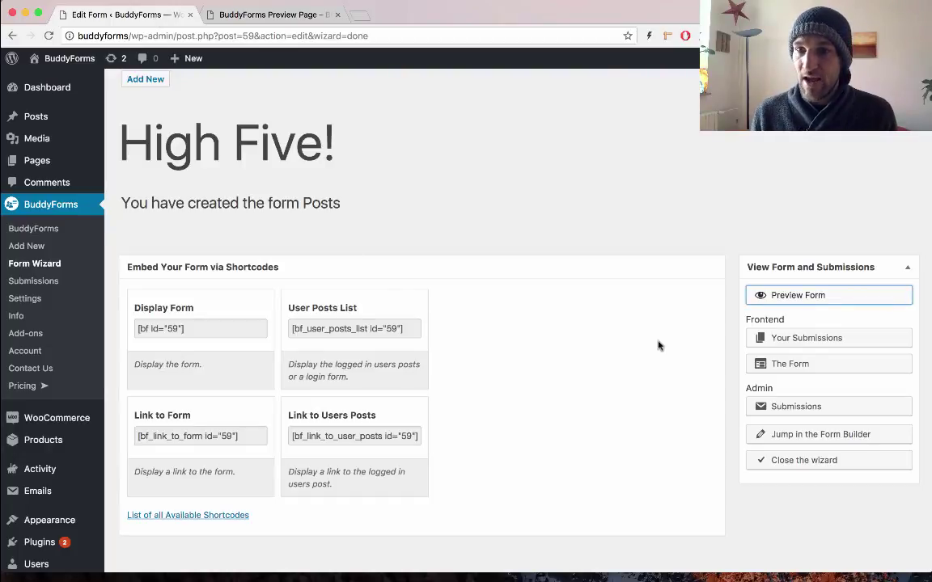
{"action": "left_click", "coordinate": [841, 343]}
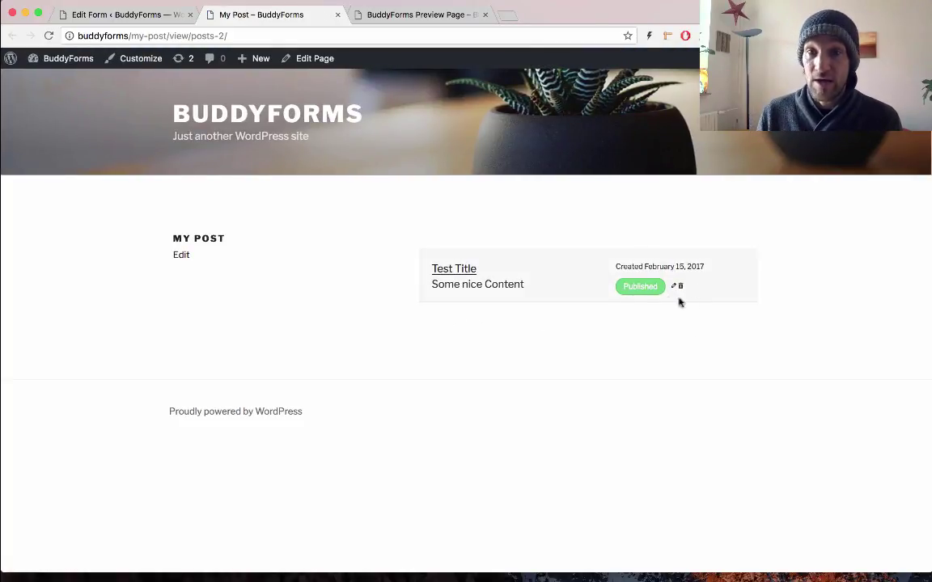
{"action": "left_click_drag", "start_coordinate": [131, 36], "coordinate": [228, 36]}
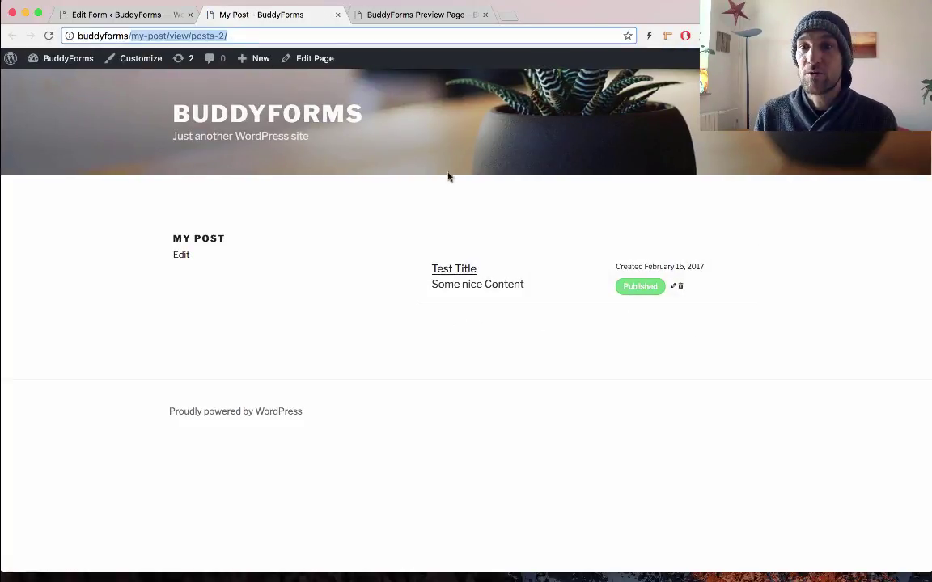
{"action": "left_click", "coordinate": [676, 289]}
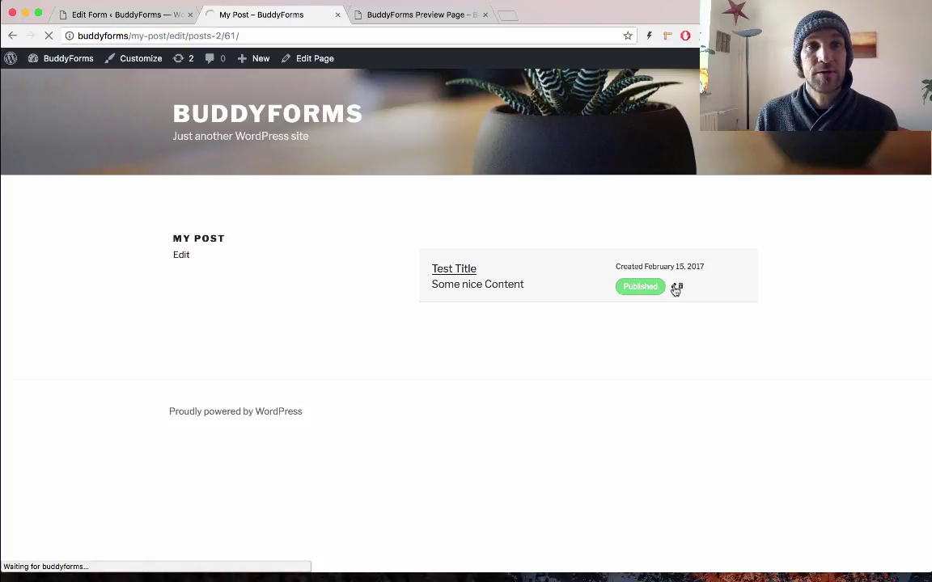
{"action": "scroll", "coordinate": [458, 335], "scroll_direction": "down", "scroll_amount": 6}
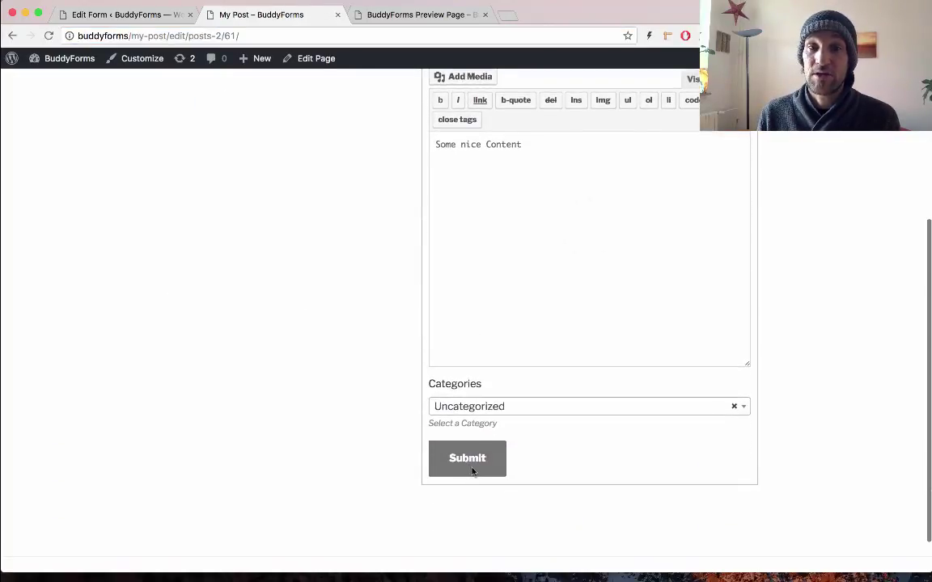
{"action": "left_click", "coordinate": [474, 471]}
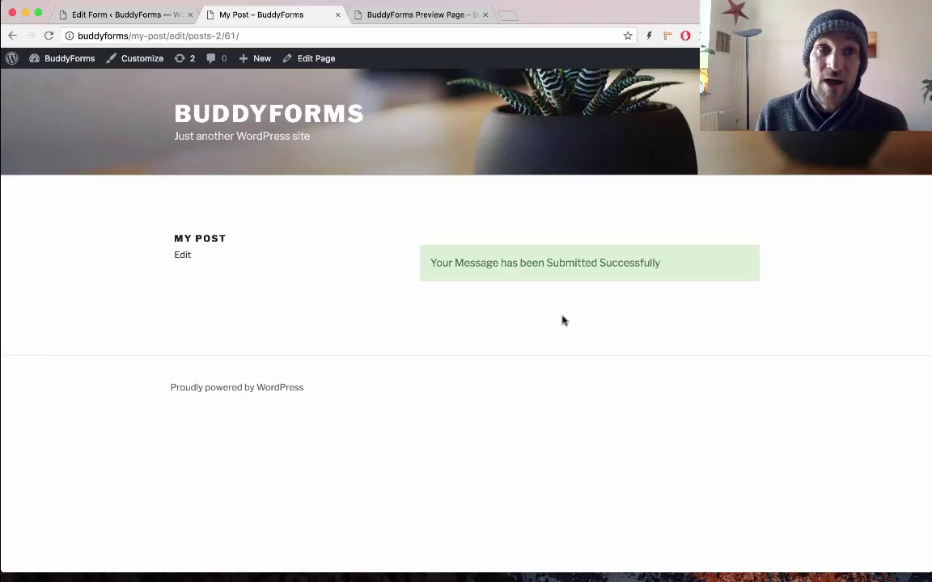
Step: In the form builder, set the Posts form's After Submission to Display the User's Post List
{"action": "left_click", "coordinate": [113, 13]}
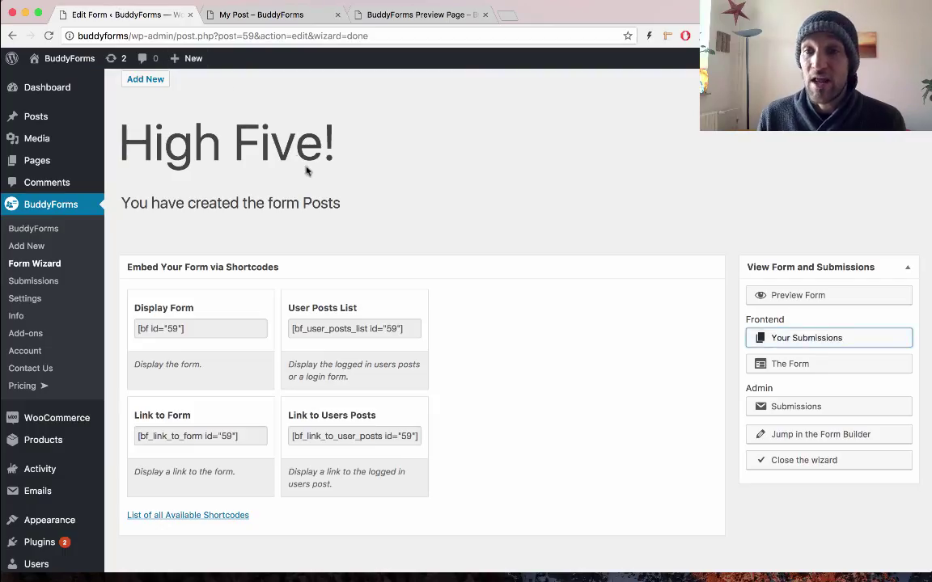
{"action": "scroll", "coordinate": [632, 414], "scroll_direction": "down", "scroll_amount": 1}
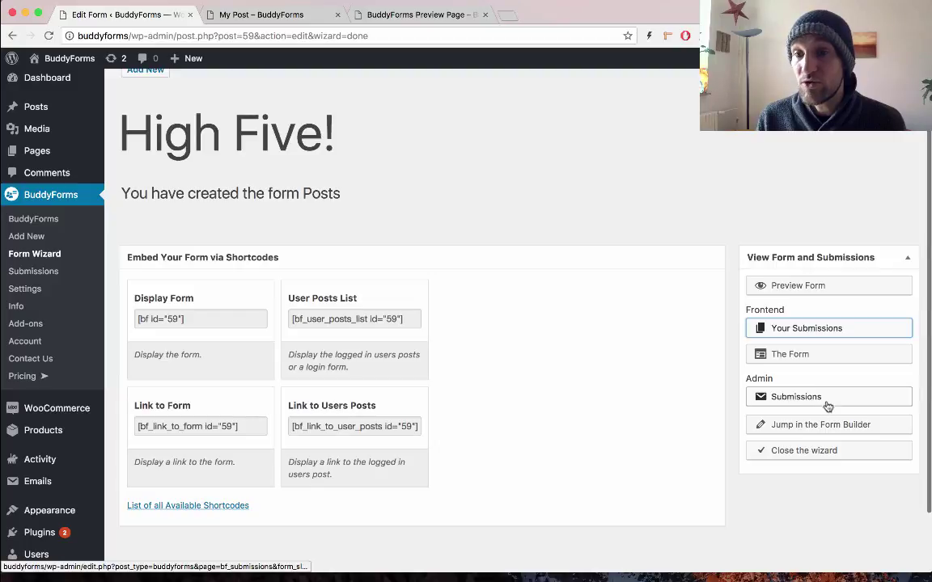
{"action": "left_click", "coordinate": [824, 427]}
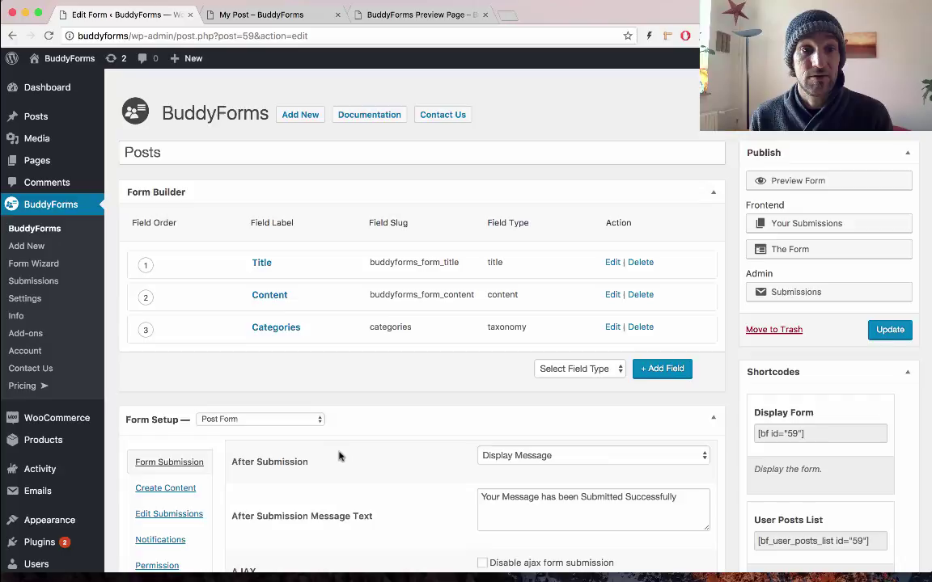
{"action": "scroll", "coordinate": [337, 454], "scroll_direction": "down", "scroll_amount": 3}
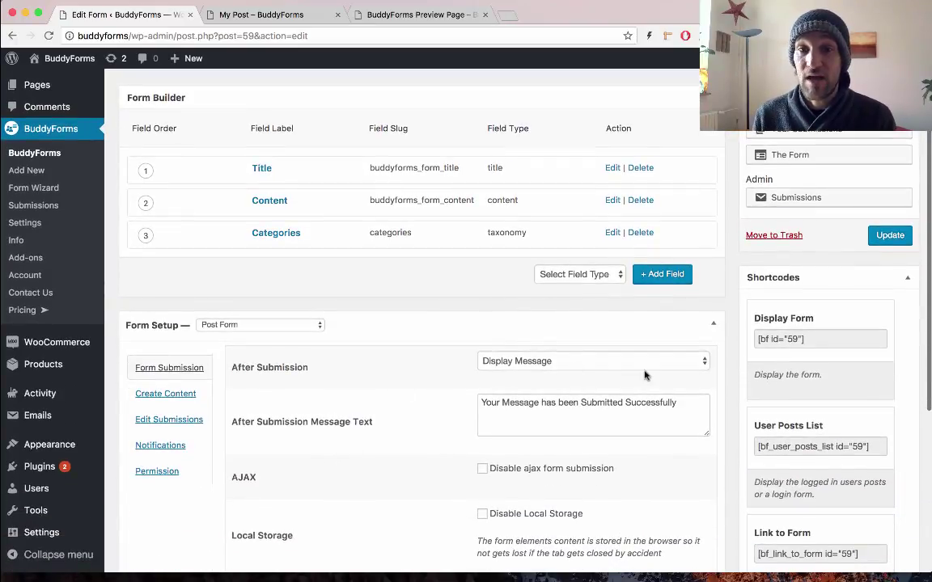
{"action": "left_click", "coordinate": [648, 370]}
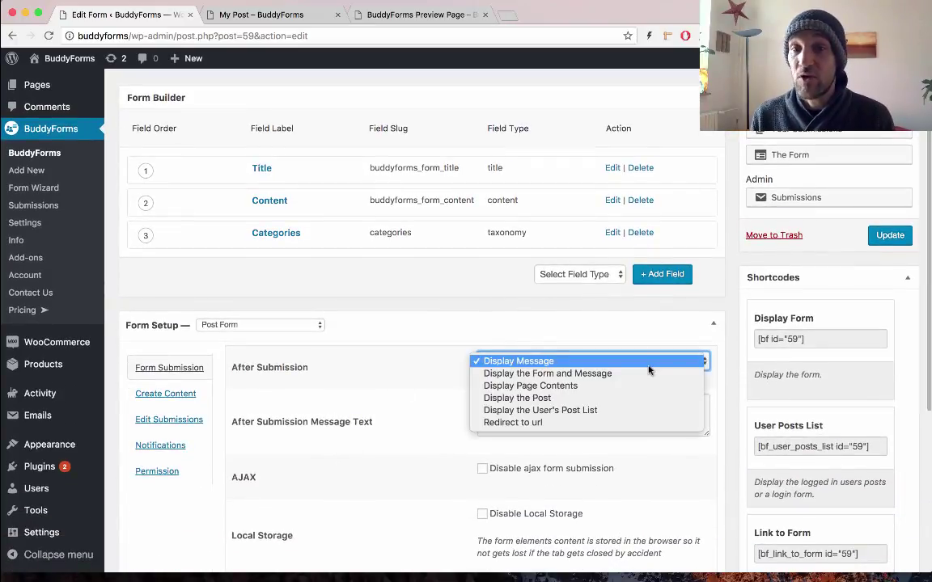
{"action": "left_click", "coordinate": [583, 411]}
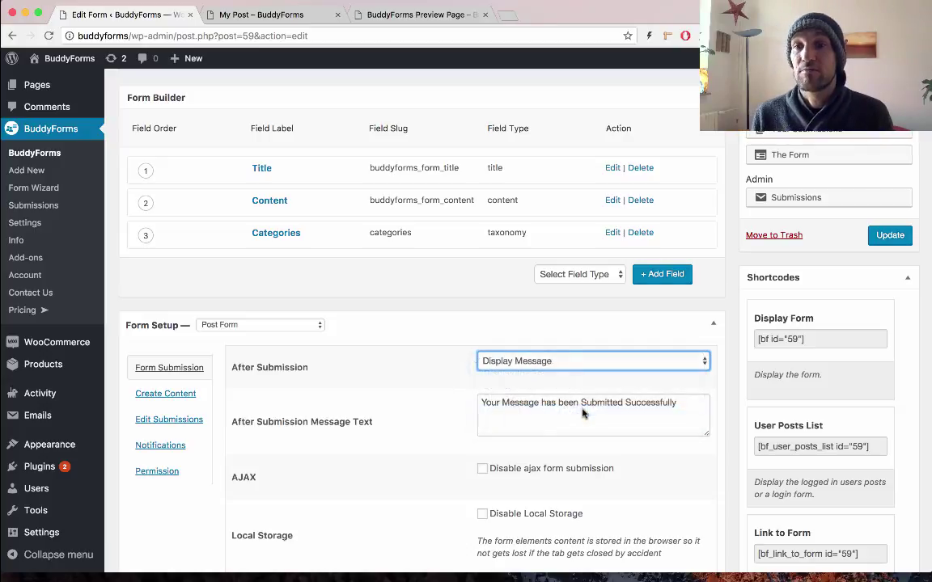
Step: Save the Posts form, then reload the My Post page to show the user's post list with Test Title
{"action": "left_click", "coordinate": [890, 235]}
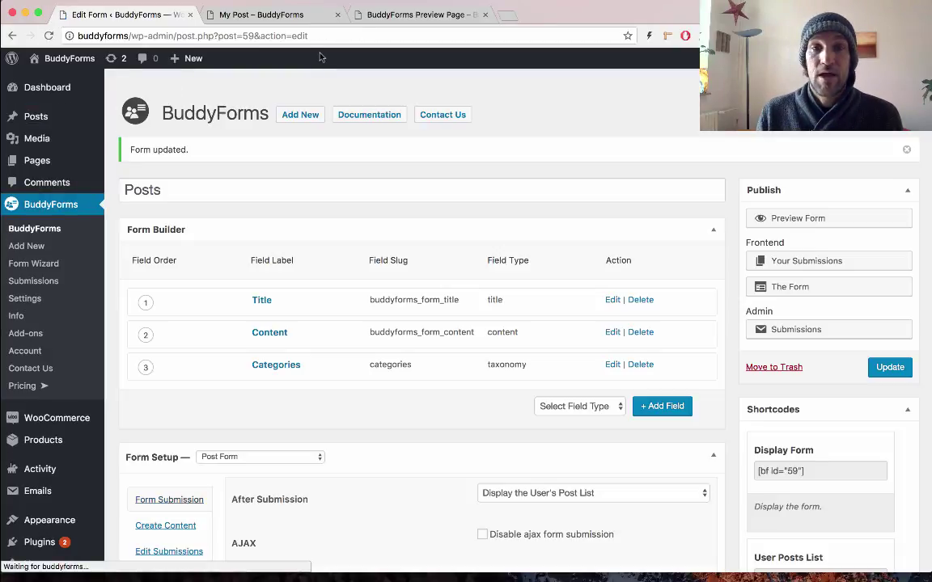
{"action": "left_click", "coordinate": [280, 14]}
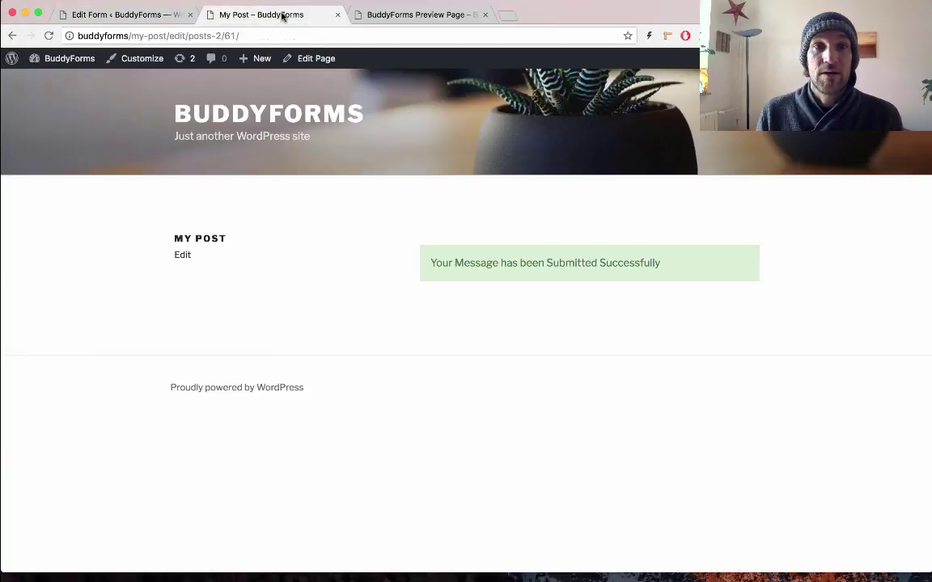
{"action": "left_click", "coordinate": [156, 15]}
{"action": "key", "text": "ctrl+Tab"}
{"action": "key", "text": "super+r"}
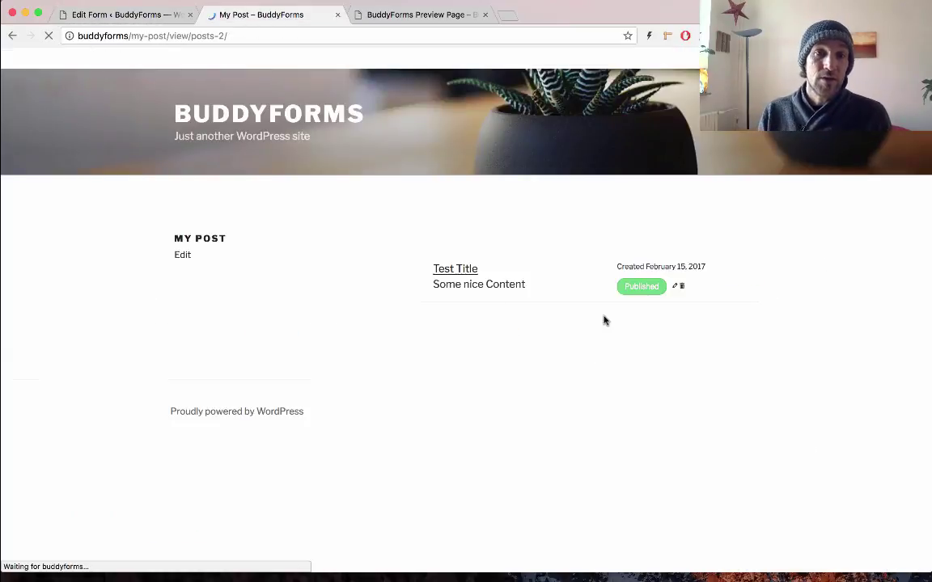